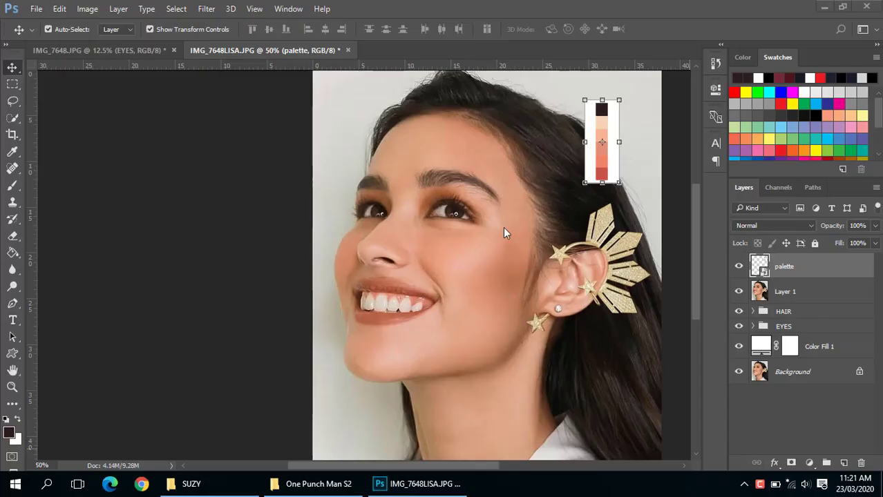
- Inspect the face up close, hiding and then showing the reference photo to check the vector work
drag(526, 358, 440, 303)
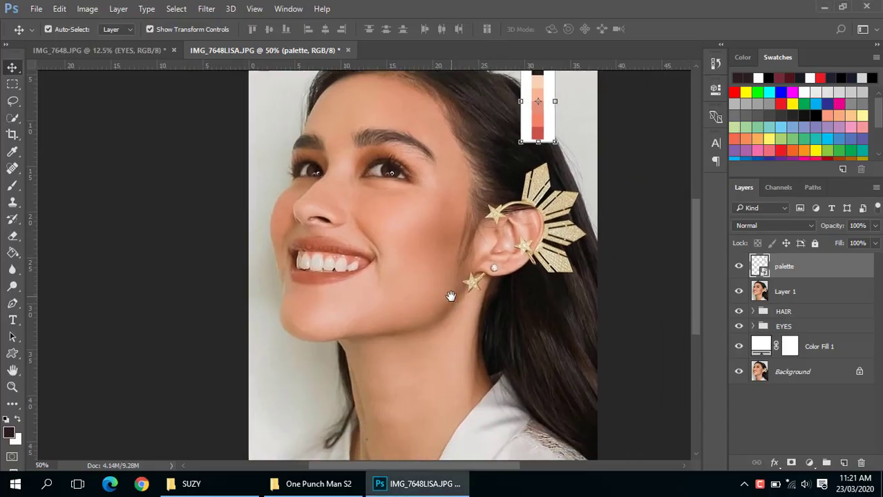
ctrl+alt+click(439, 304)
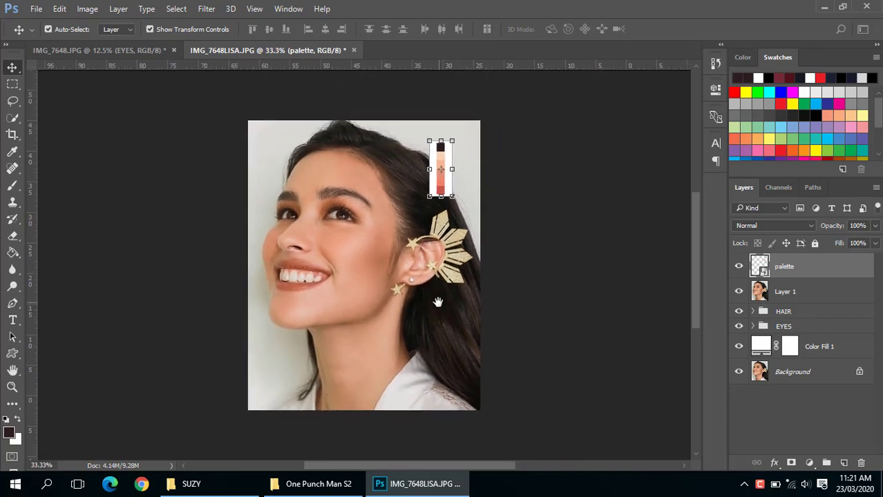
ctrl+click(374, 250)
ctrl+click(387, 246)
drag(395, 244, 452, 253)
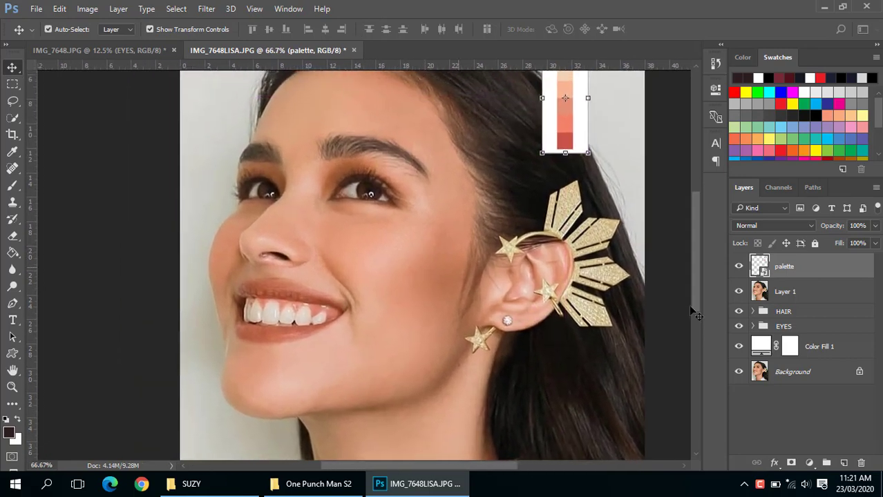
click(739, 292)
ctrl+alt+click(379, 257)
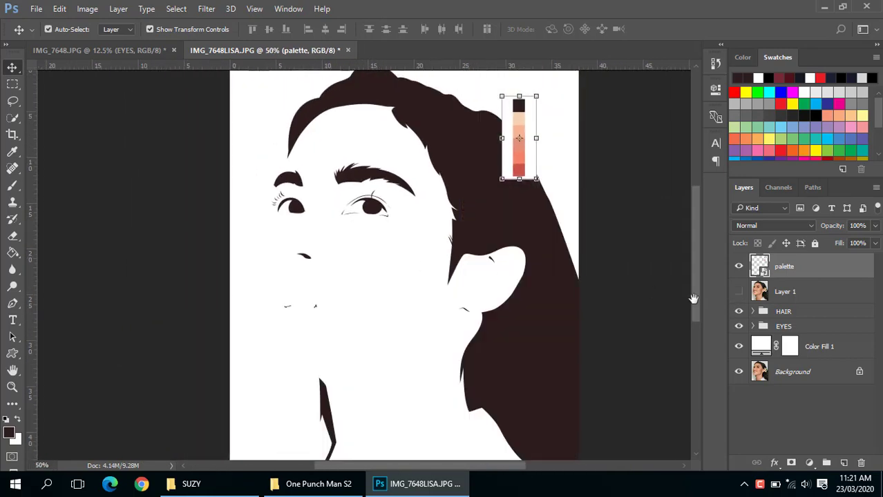
click(739, 292)
key(ctrl+plus)
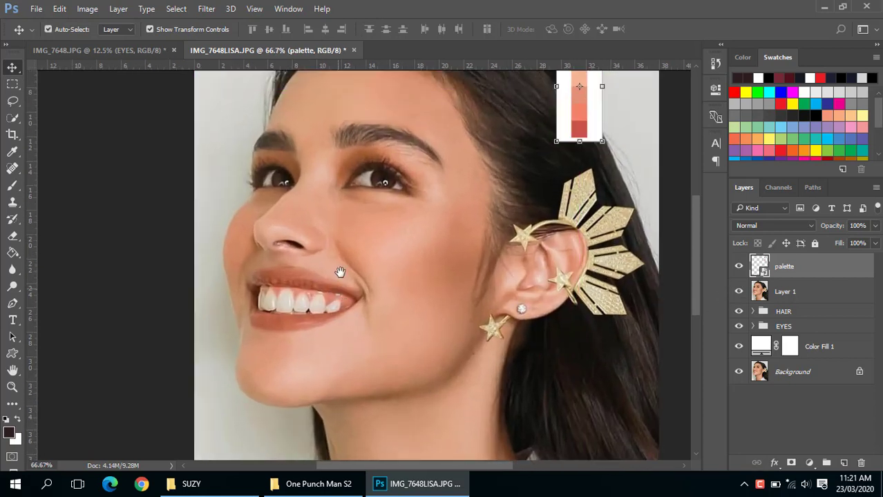
mouse_move(360, 261)
mouse_down()
mouse_move(367, 251)
mouse_move(424, 300)
mouse_move(388, 312)
mouse_up()
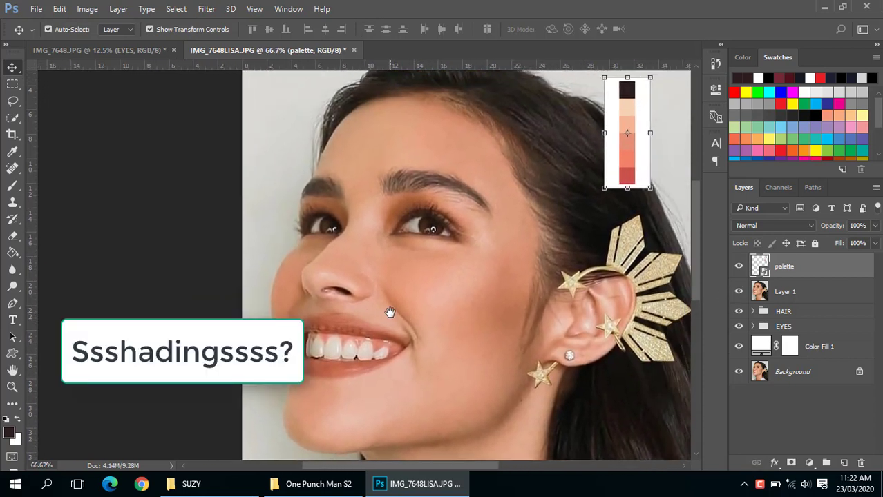
- Select the Color Fill 1 layer and sample the light peach skin tone from the palette
key(p)
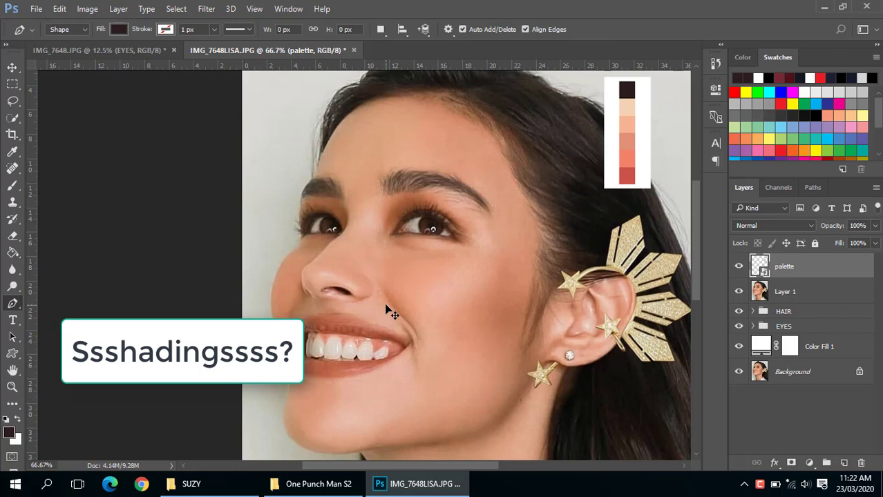
key(i)
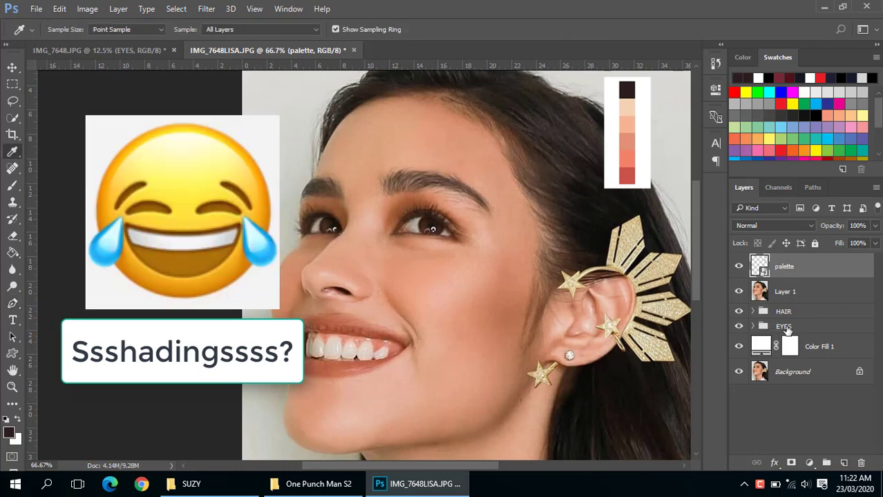
click(786, 327)
click(763, 350)
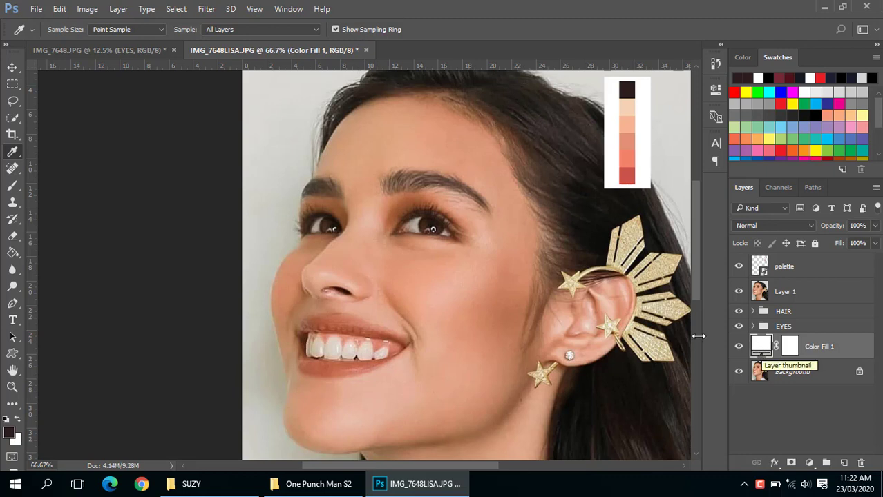
alt+click(491, 304)
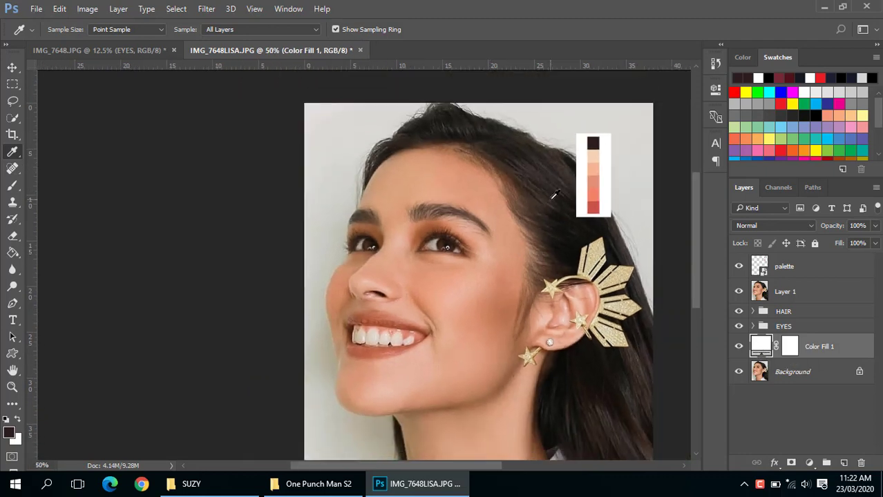
click(591, 154)
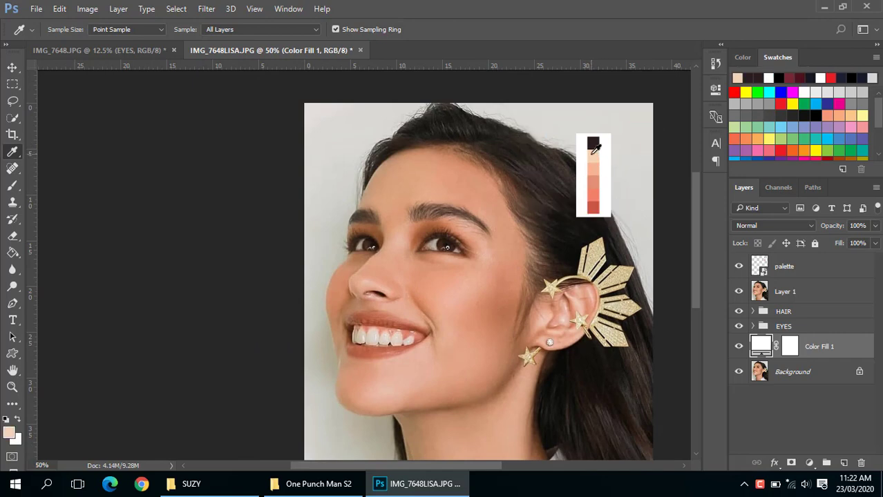
- Switch to the Pen tool and centre the view on the eyes and upper face
ctrl+click(592, 154)
ctrl+click(594, 153)
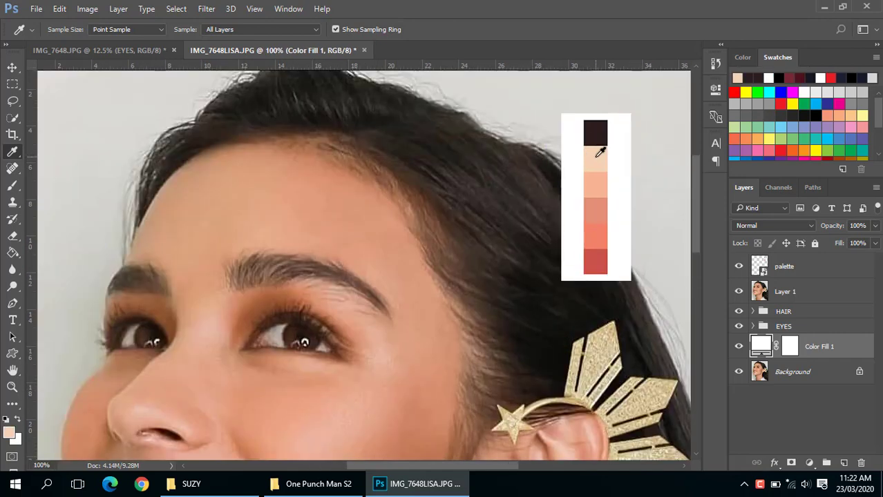
key(p)
drag(213, 262, 423, 222)
ctrl+alt+click(336, 240)
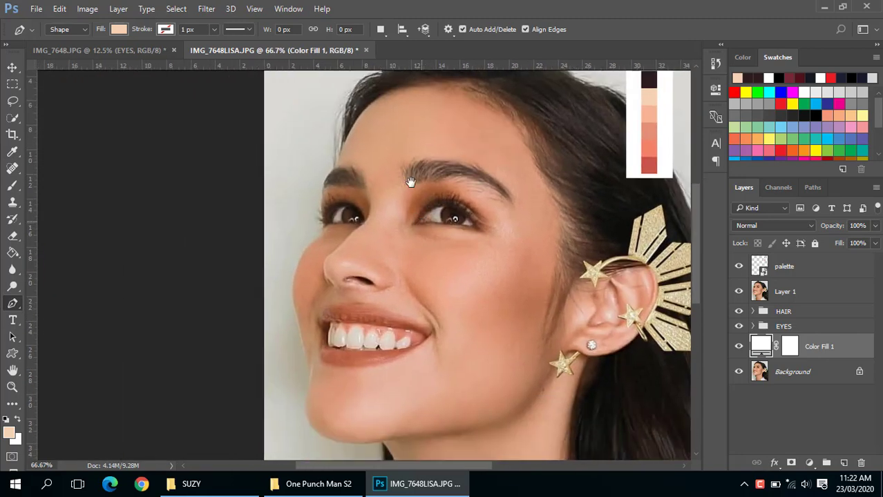
scroll(449, 251, down, 1)
drag(449, 251, 417, 169)
drag(387, 310, 436, 359)
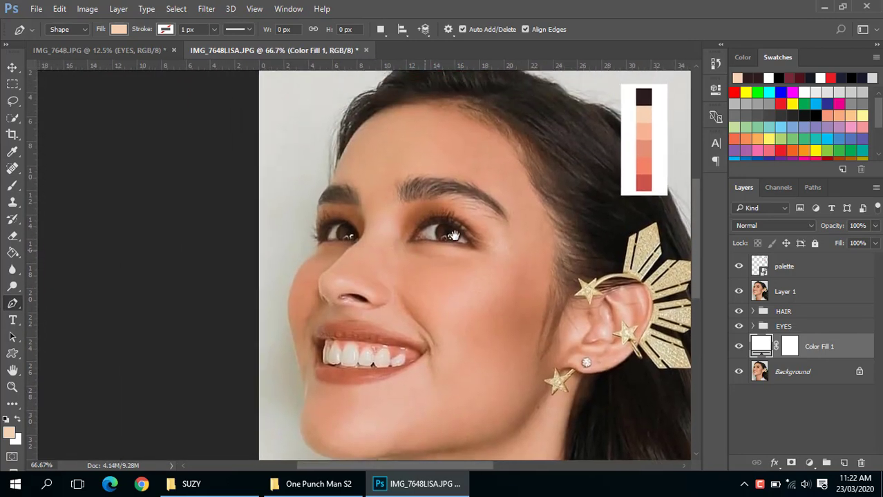
mouse_move(387, 173)
mouse_down()
mouse_move(465, 233)
mouse_move(458, 209)
mouse_up()
- Zoom and pan the view in toward the forehead and hairline
drag(423, 275, 420, 207)
mouse_move(420, 252)
mouse_down()
mouse_move(445, 195)
mouse_move(420, 170)
mouse_move(417, 177)
mouse_up()
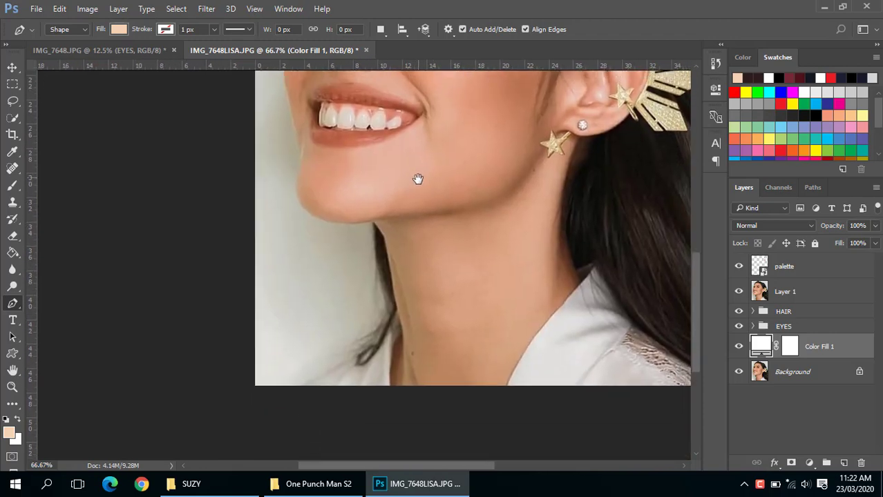
drag(440, 134, 479, 320)
drag(430, 134, 444, 232)
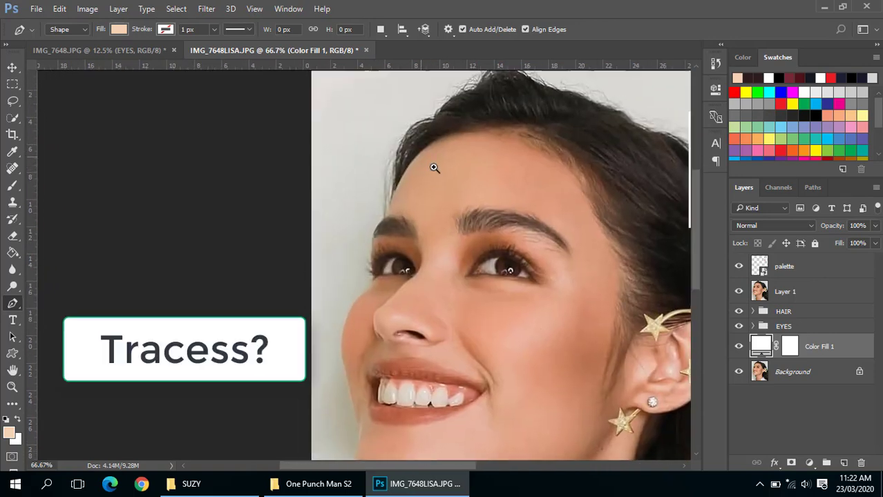
key(ctrl+plus)
mouse_move(415, 163)
mouse_down()
mouse_move(448, 151)
mouse_move(331, 227)
mouse_up()
drag(359, 173, 457, 122)
drag(409, 166, 464, 152)
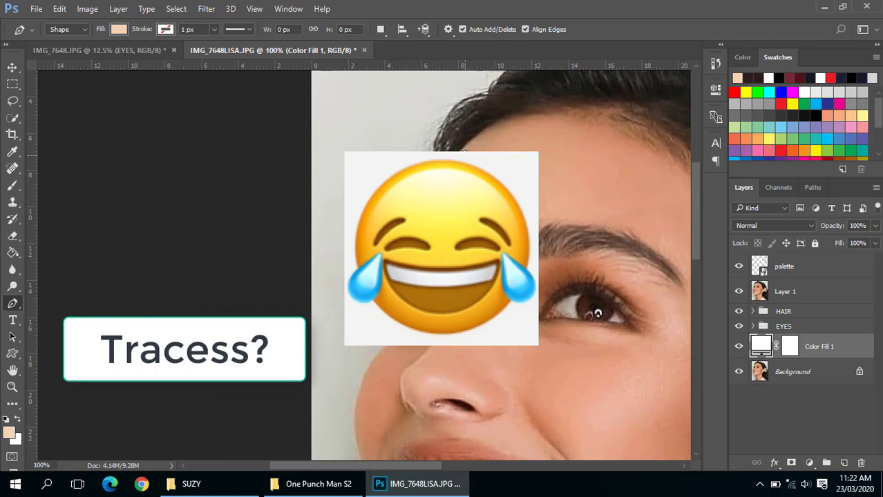
- Start the skin outline on the hairline and curve it down to a corner at the outer eyebrow
click(499, 115)
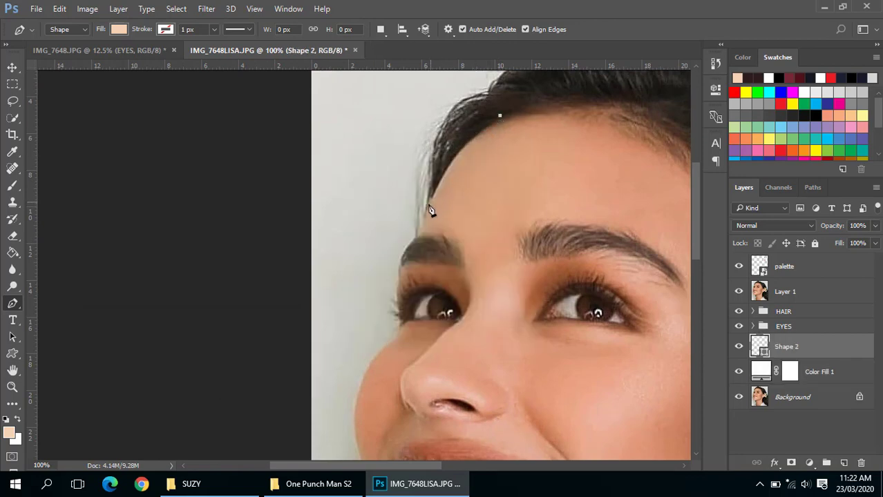
scroll(426, 207, up, 2)
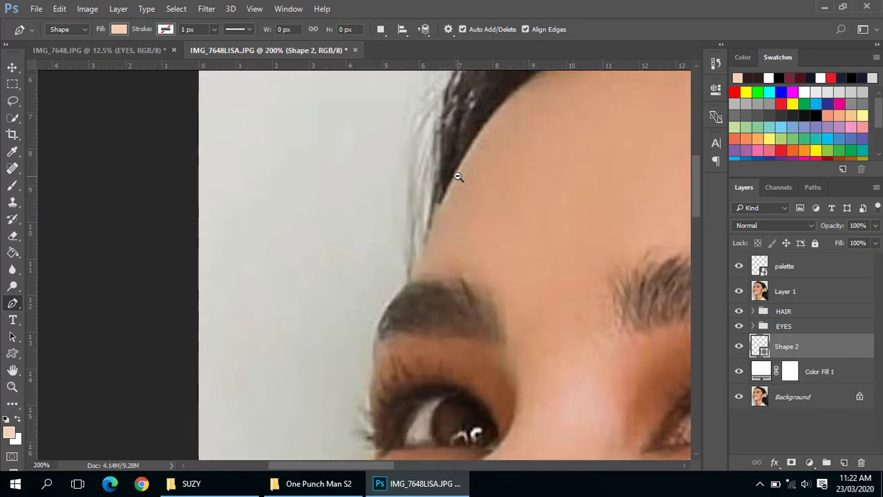
scroll(452, 186, down, 2)
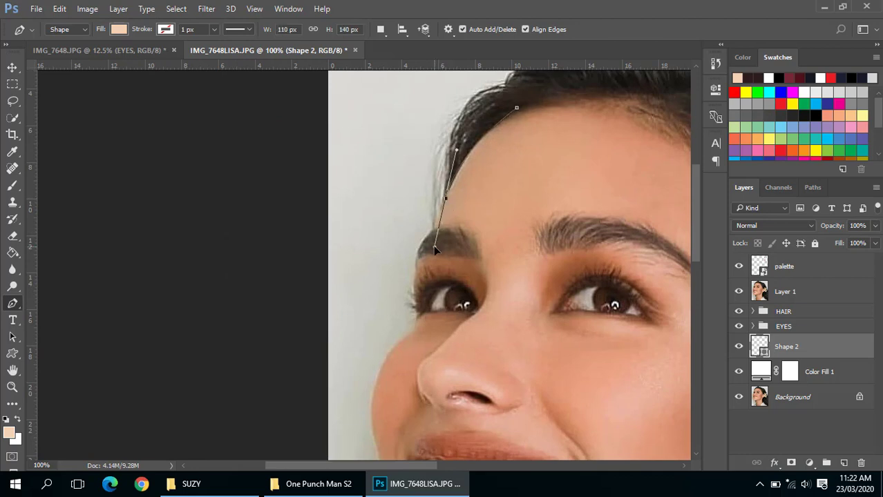
drag(444, 210, 427, 249)
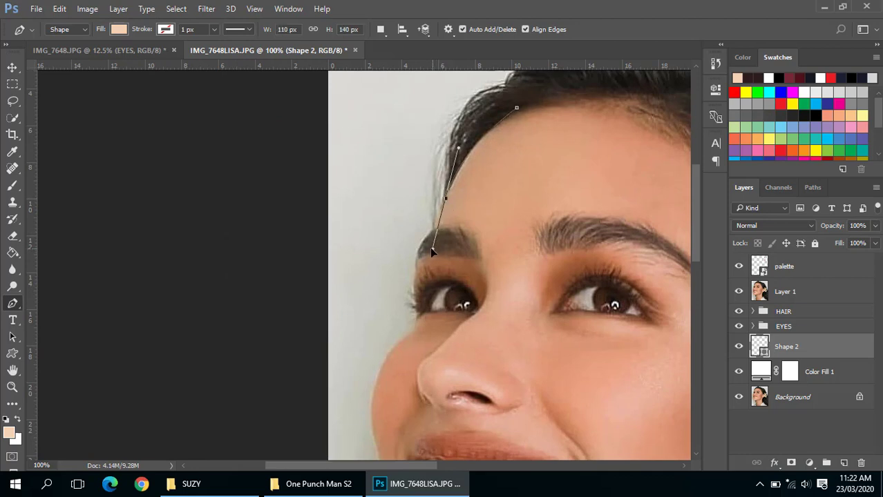
click(446, 199)
scroll(435, 217, up, 1)
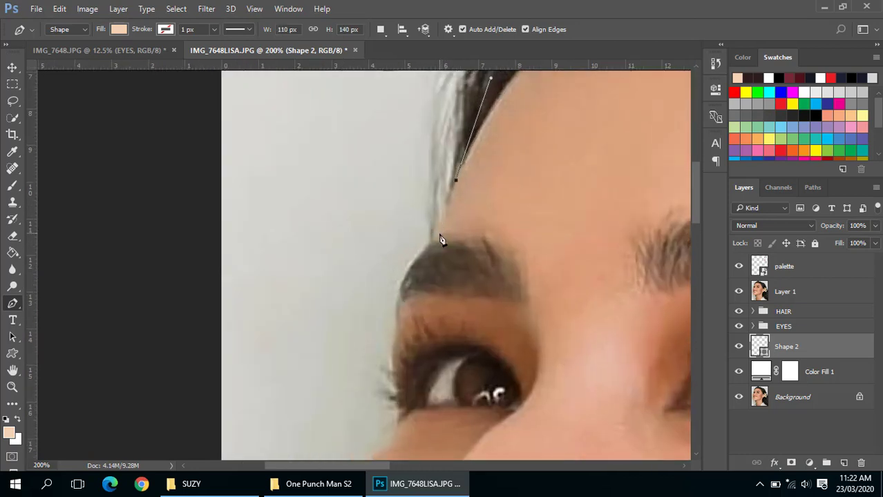
drag(431, 238, 422, 245)
drag(425, 291, 462, 190)
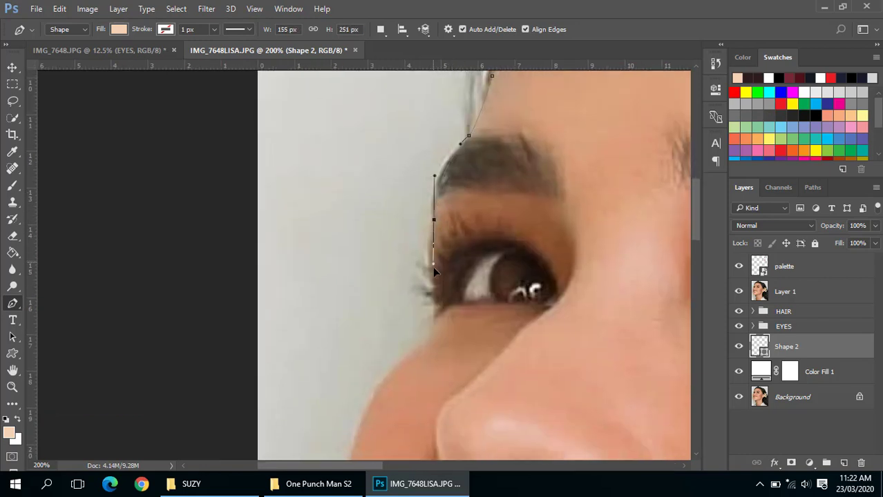
drag(433, 269, 438, 271)
drag(435, 220, 429, 221)
alt+click(430, 221)
- Continue the outline past the eye and along the cheek and jawline toward the chin
drag(429, 284, 465, 212)
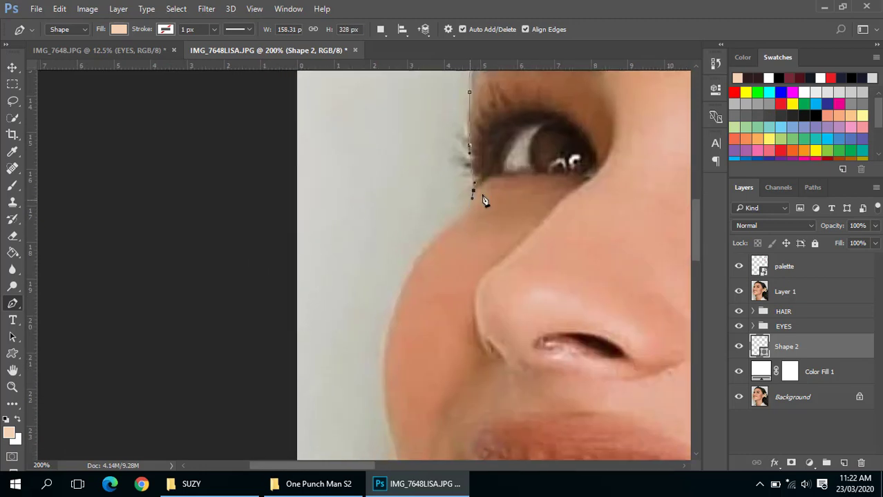
drag(432, 238, 419, 248)
drag(431, 310, 448, 211)
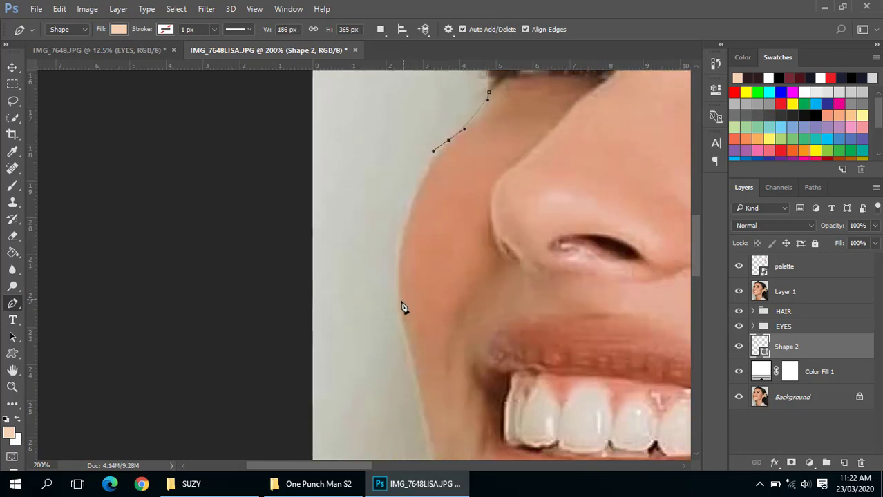
mouse_move(410, 354)
mouse_down()
mouse_move(414, 381)
mouse_move(380, 175)
mouse_up()
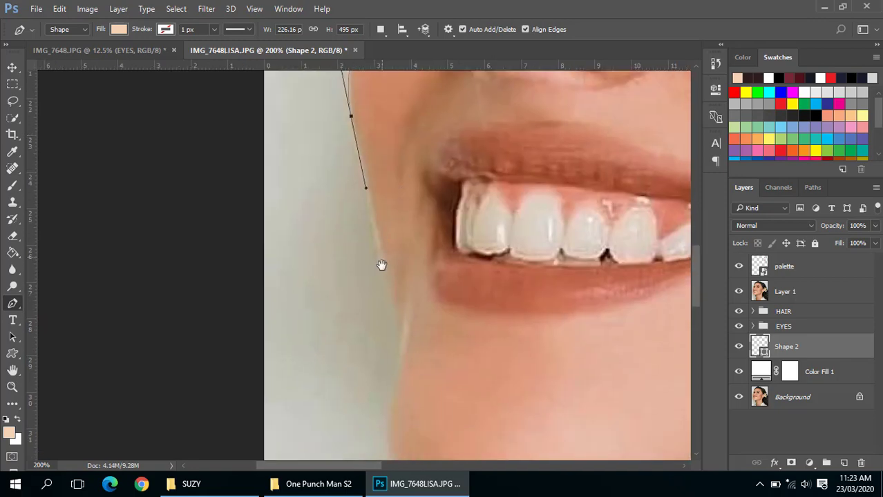
drag(385, 274, 390, 289)
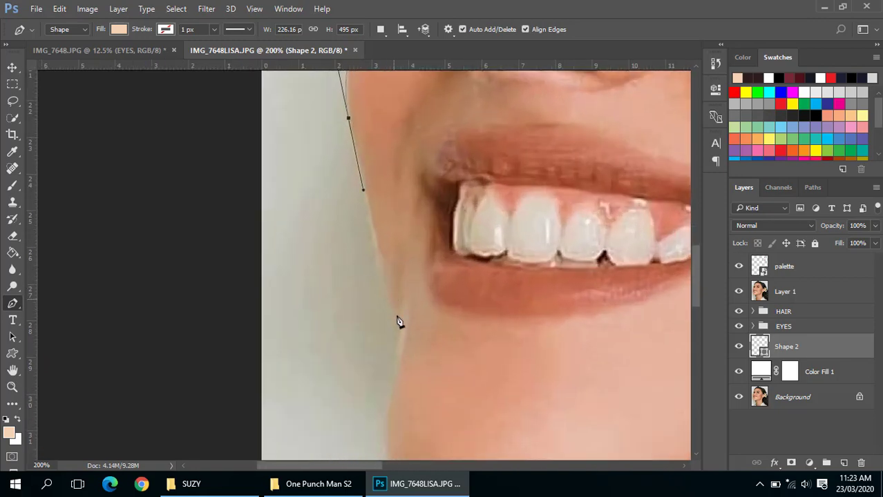
drag(395, 323, 407, 366)
scroll(408, 314, down, 3)
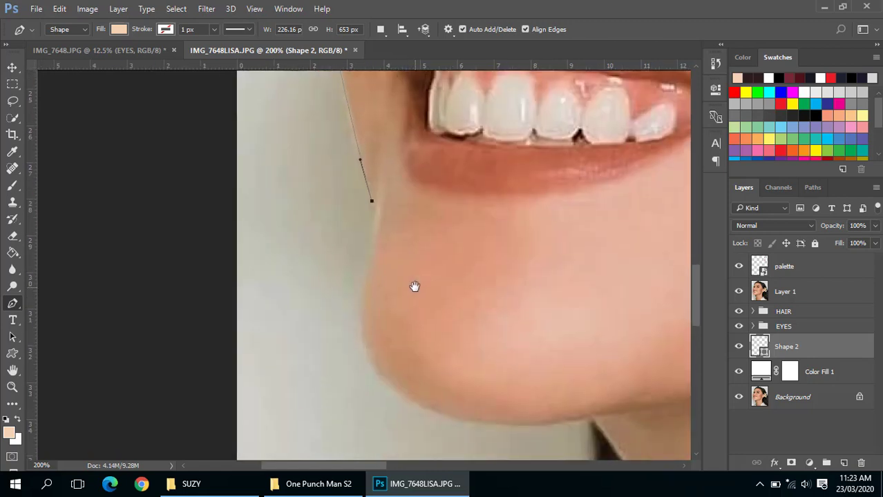
drag(363, 271, 358, 292)
- Curve the outline around the chin to the corner where hair meets the jaw
drag(418, 384, 381, 283)
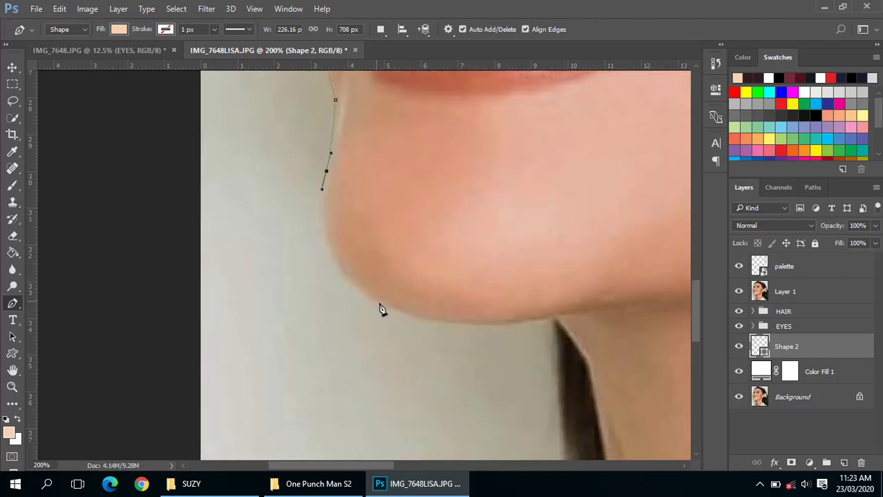
mouse_move(395, 315)
mouse_down()
mouse_move(456, 331)
mouse_move(379, 251)
mouse_move(400, 242)
mouse_up()
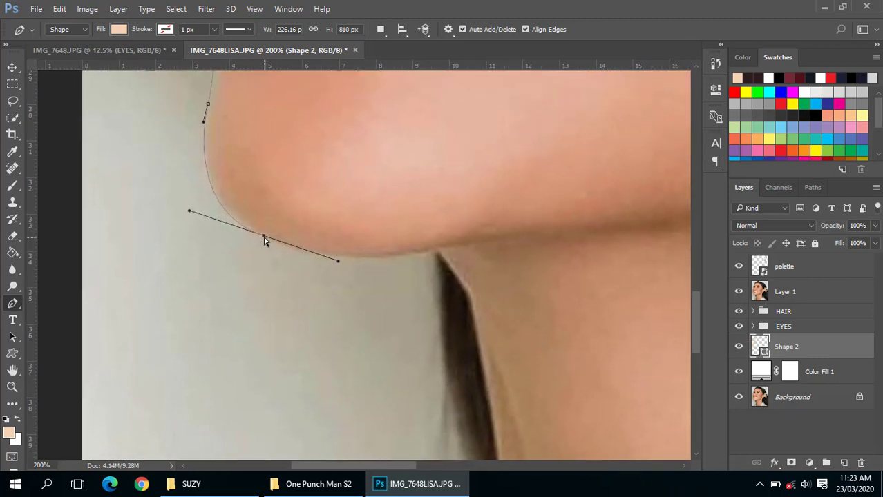
drag(265, 238, 270, 242)
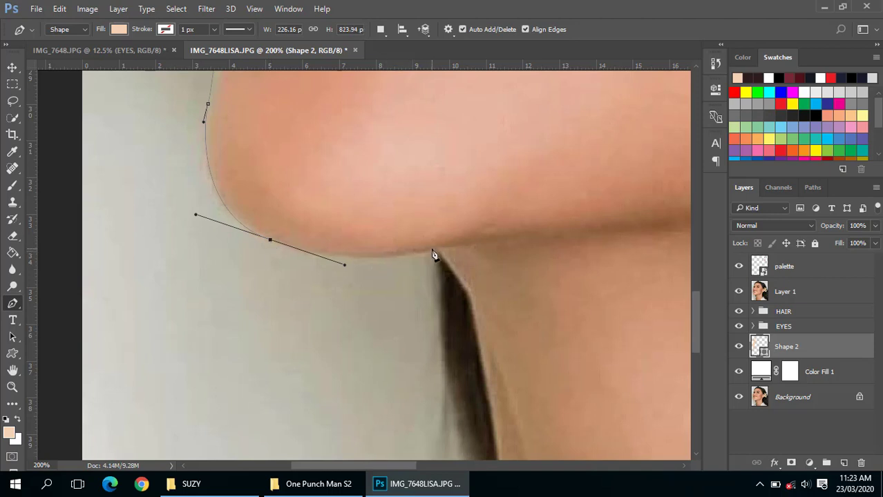
drag(431, 249, 458, 241)
drag(463, 325, 441, 246)
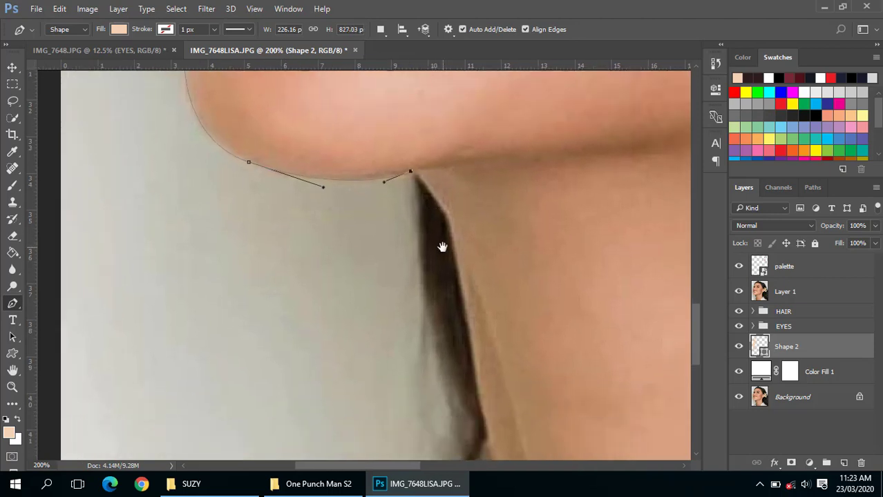
click(446, 217)
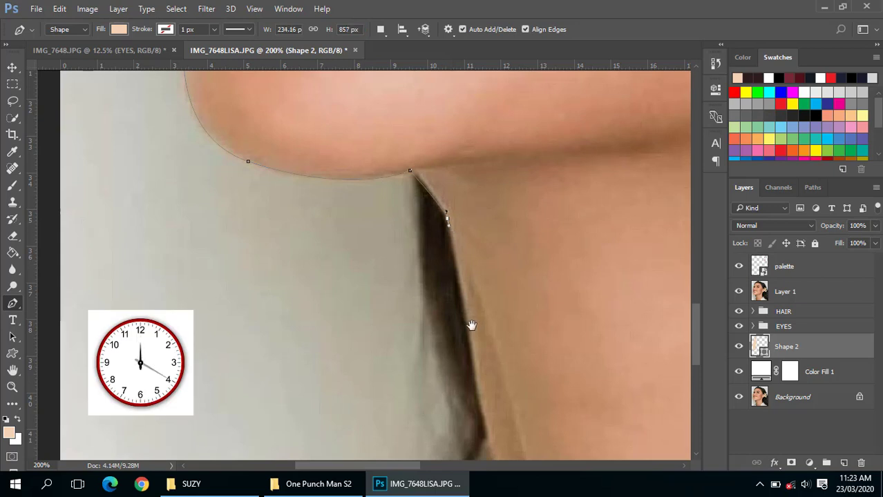
- Trace the outline down the neck edge and across the neck-collar edge
mouse_move(471, 325)
mouse_down()
mouse_move(459, 238)
mouse_move(462, 302)
mouse_move(467, 224)
mouse_up()
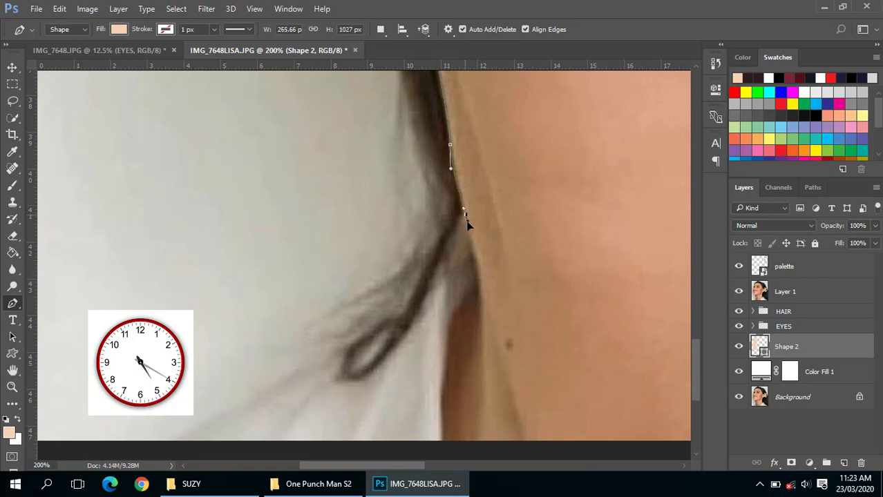
mouse_move(472, 278)
mouse_down()
mouse_move(457, 301)
mouse_move(451, 145)
mouse_up()
drag(449, 201, 448, 239)
drag(427, 314, 441, 404)
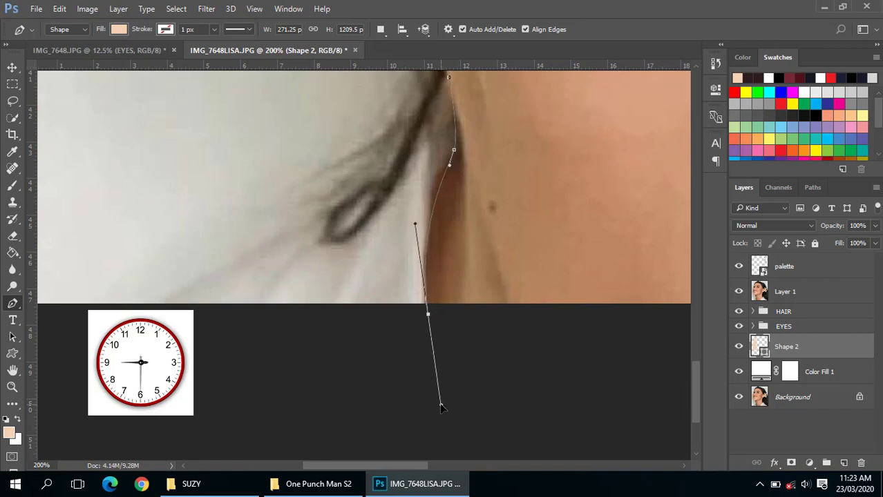
click(445, 177)
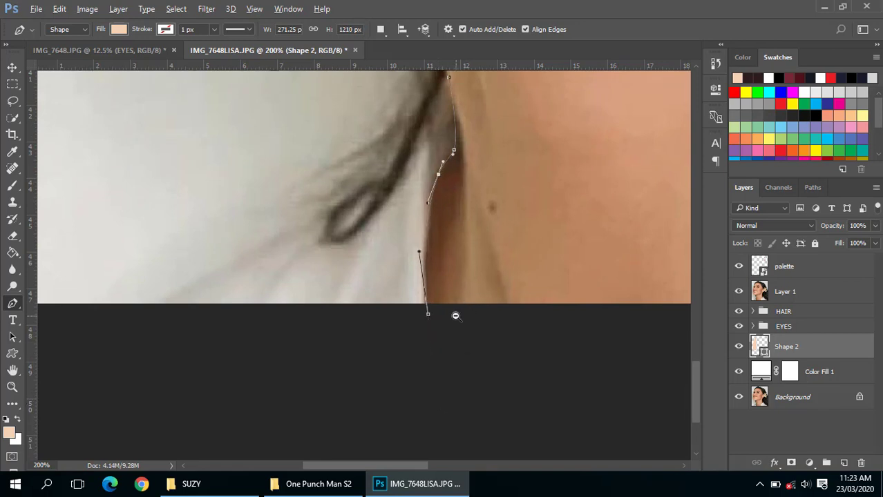
key(ctrl+minus)
drag(410, 291, 312, 283)
click(487, 295)
scroll(483, 297, up, 2)
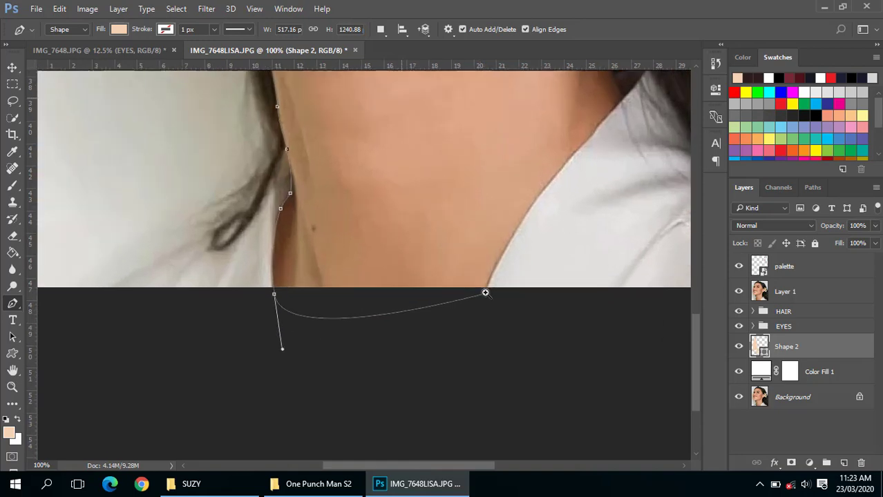
drag(446, 329, 349, 416)
drag(428, 275, 447, 243)
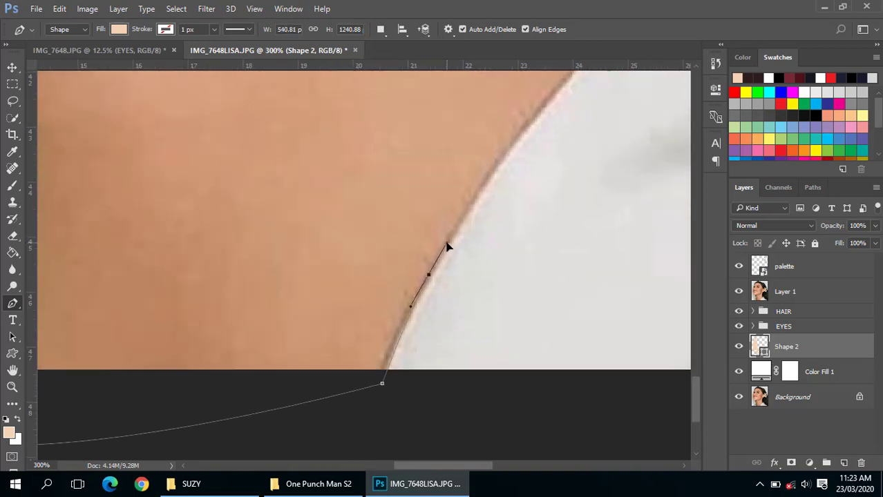
- Carry the outline up the right side of the neck to the earlobe and the ear's underside
drag(499, 194, 458, 308)
scroll(435, 352, down, 1)
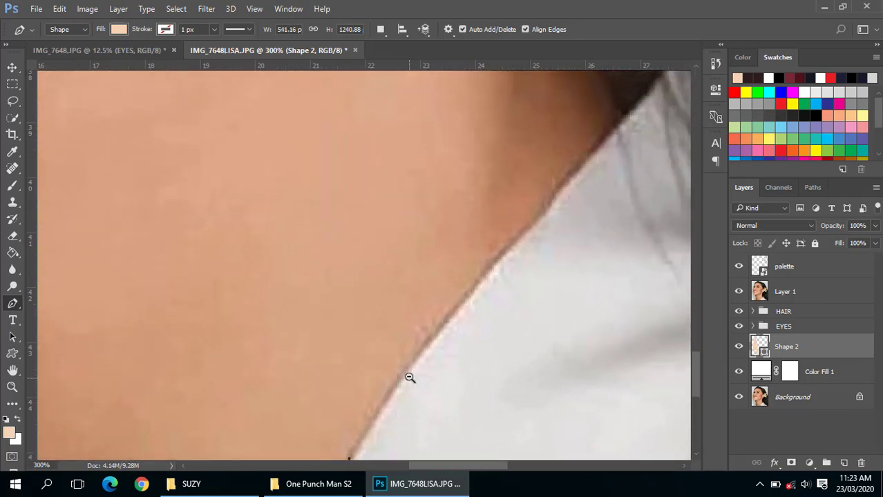
mouse_move(406, 374)
mouse_down()
mouse_move(486, 258)
mouse_move(481, 299)
mouse_up()
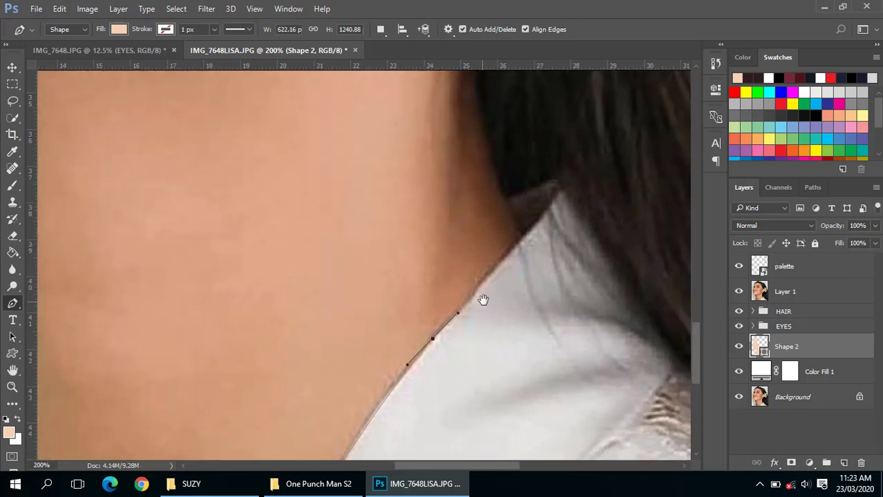
mouse_move(513, 246)
mouse_down()
mouse_move(525, 233)
mouse_move(467, 322)
mouse_up()
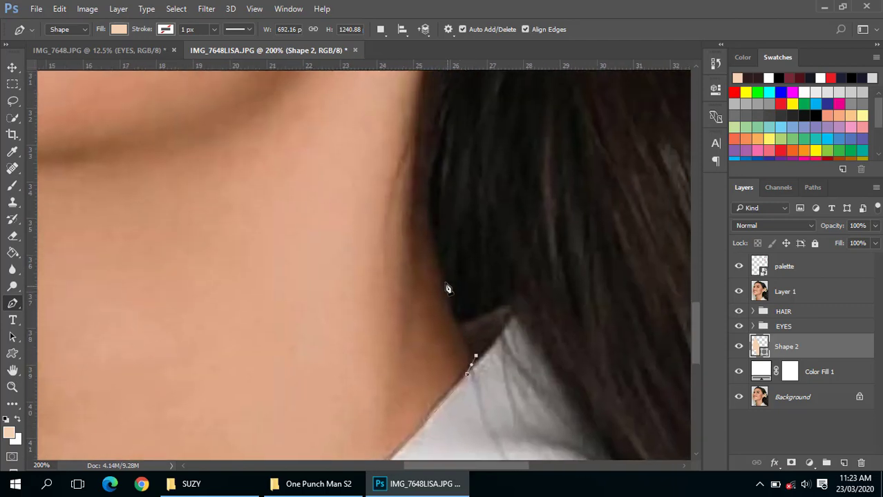
drag(442, 272, 437, 250)
drag(436, 164, 445, 289)
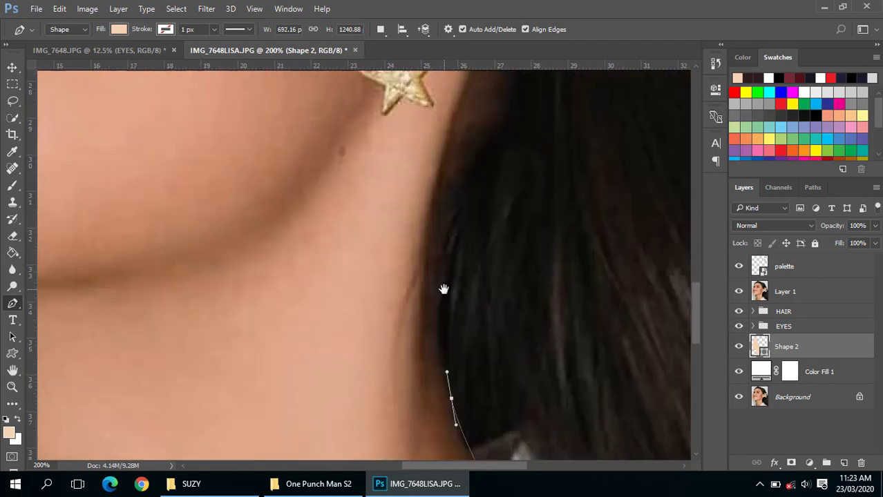
mouse_move(474, 157)
mouse_down()
mouse_move(488, 128)
mouse_move(510, 113)
mouse_up()
drag(484, 226, 495, 342)
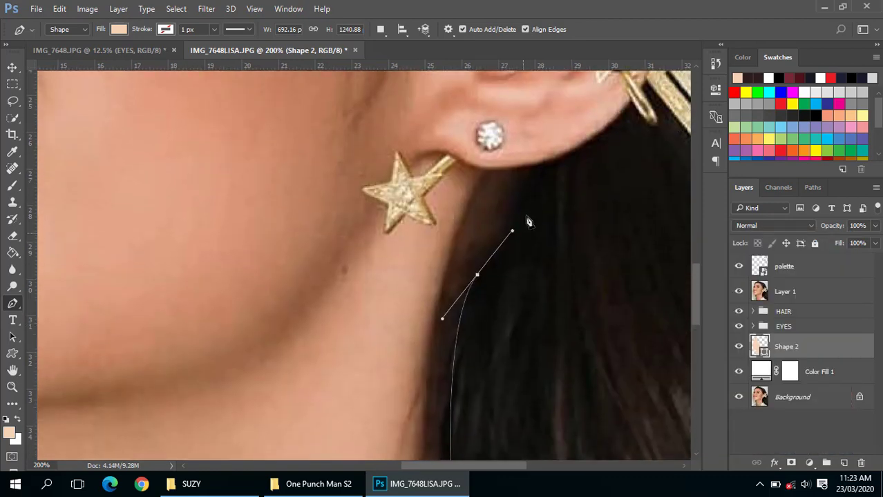
click(527, 177)
mouse_move(550, 195)
mouse_down()
mouse_move(492, 281)
mouse_move(499, 276)
mouse_up()
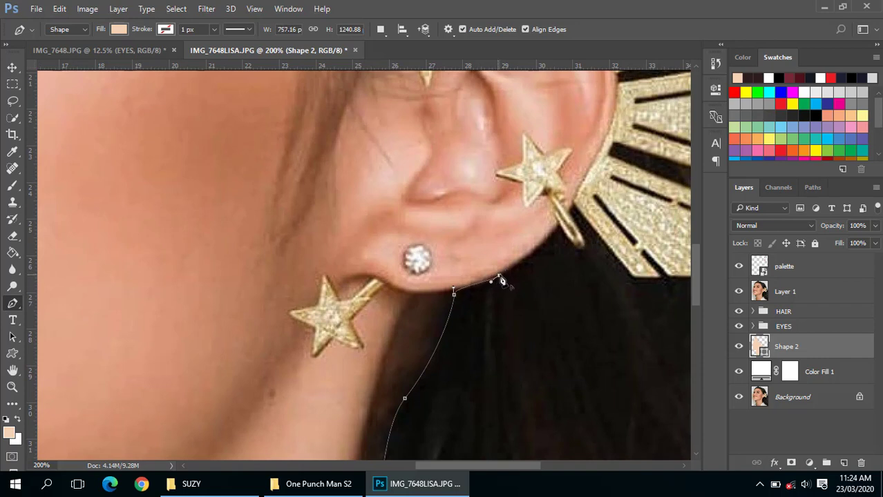
drag(539, 248, 548, 241)
- Follow the back of the ear up around its top rim
drag(576, 191, 513, 276)
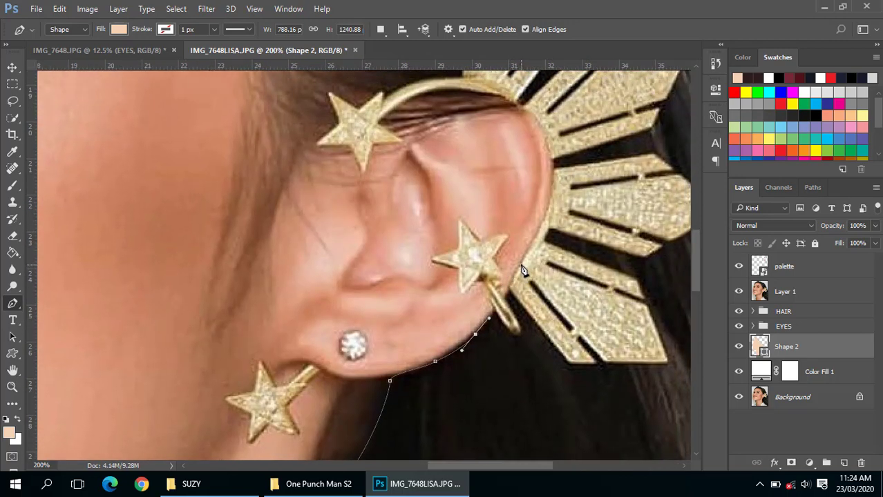
click(528, 262)
drag(529, 244, 536, 239)
drag(547, 141, 538, 110)
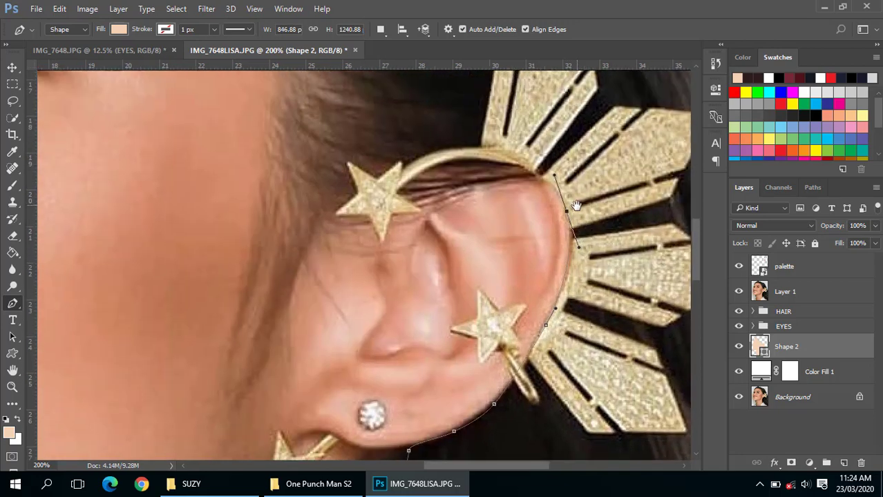
scroll(538, 110, up, 2)
mouse_move(489, 150)
mouse_down()
mouse_move(443, 157)
mouse_move(522, 215)
mouse_up()
ctrl+alt+click(429, 199)
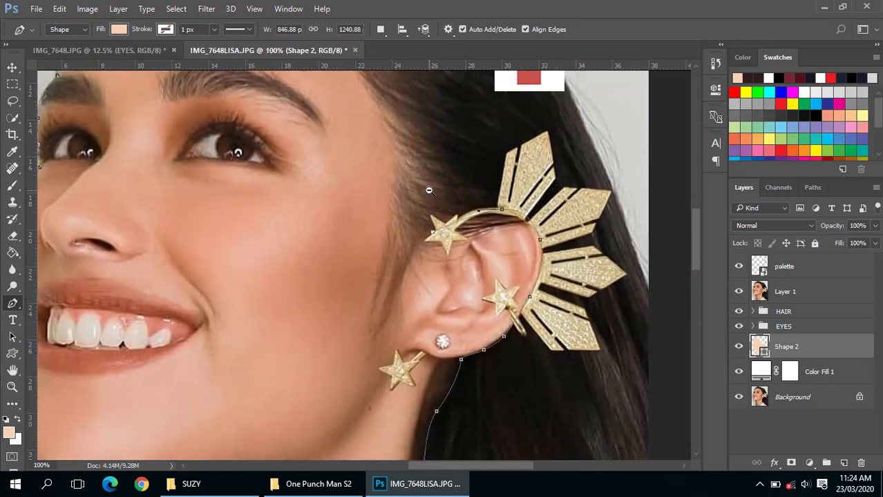
ctrl+alt+click(429, 190)
- Run the outline along the side and forehead hairline and close it at its starting point
drag(456, 228, 472, 255)
drag(496, 212, 474, 178)
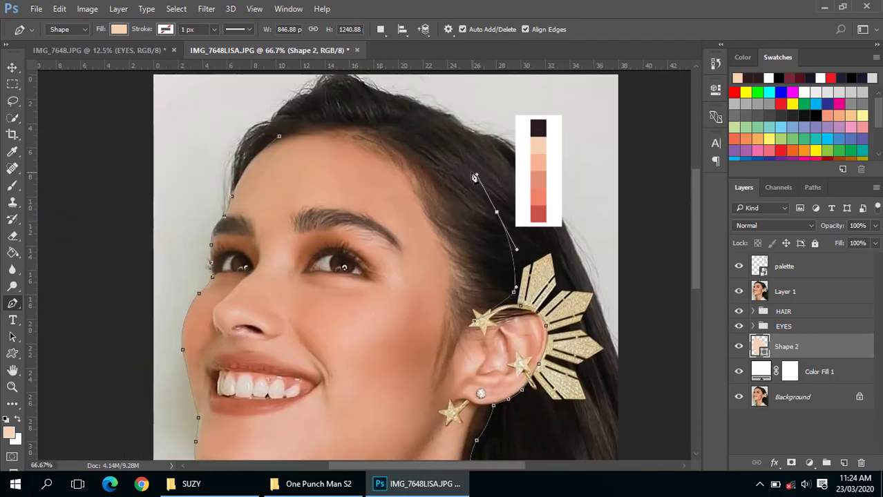
drag(436, 137, 405, 126)
click(347, 112)
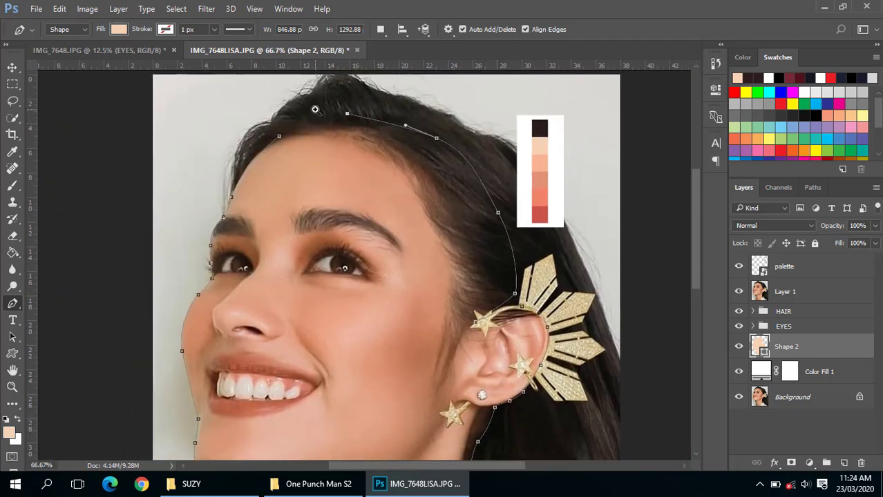
ctrl+click(314, 110)
drag(262, 149, 245, 166)
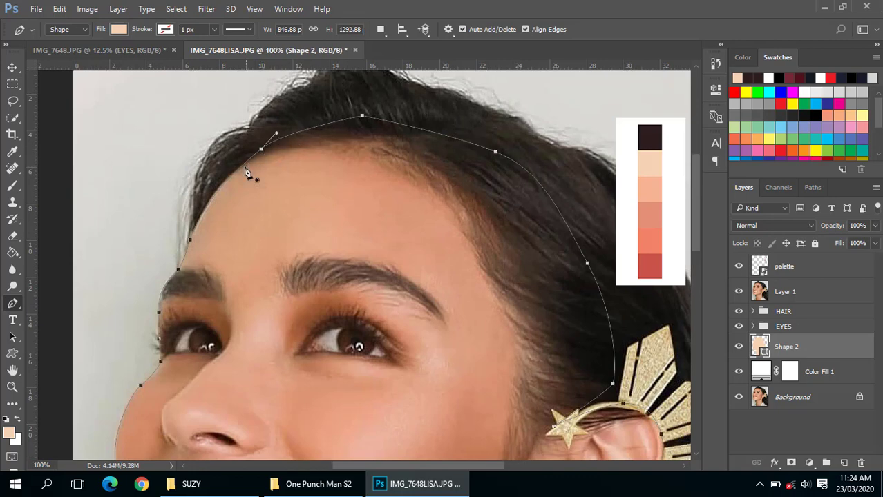
- Hide the reference photo and zoom out to check the flat peach face shape
click(739, 291)
ctrl+alt+click(383, 226)
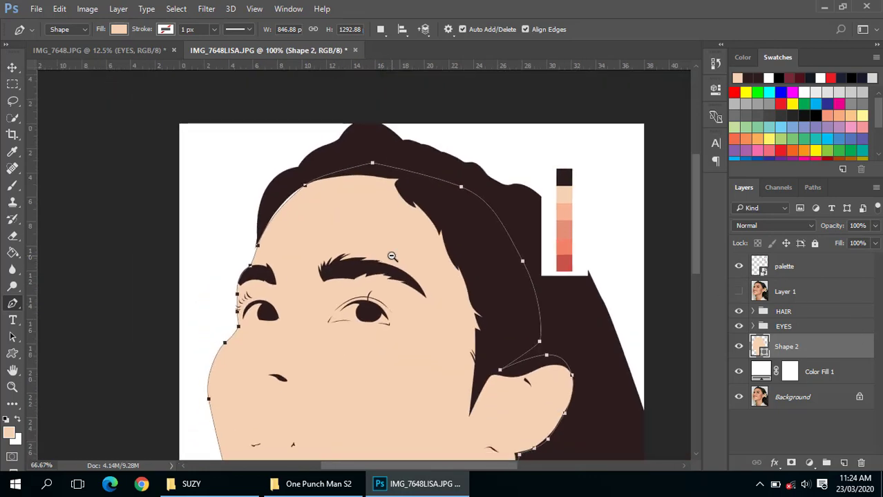
ctrl+alt+click(383, 225)
ctrl+alt+click(383, 226)
ctrl+click(346, 261)
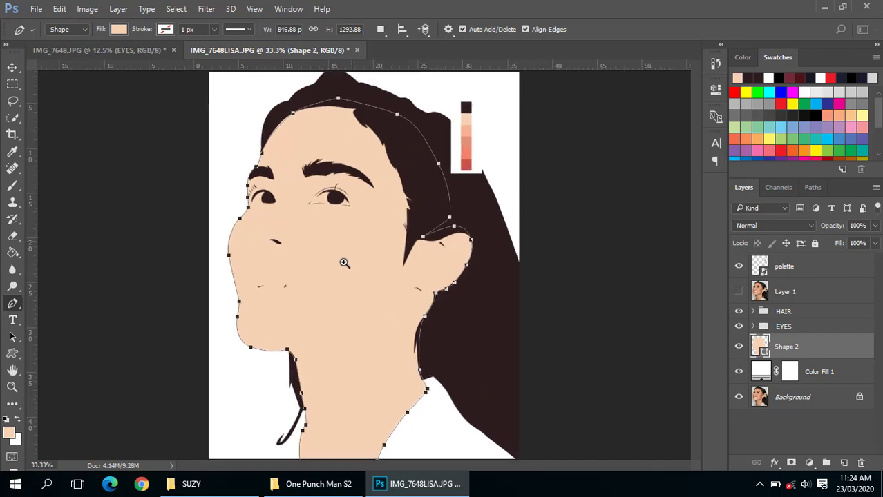
- Deselect the finished skin outline and frame the face and palette
key(Escape)
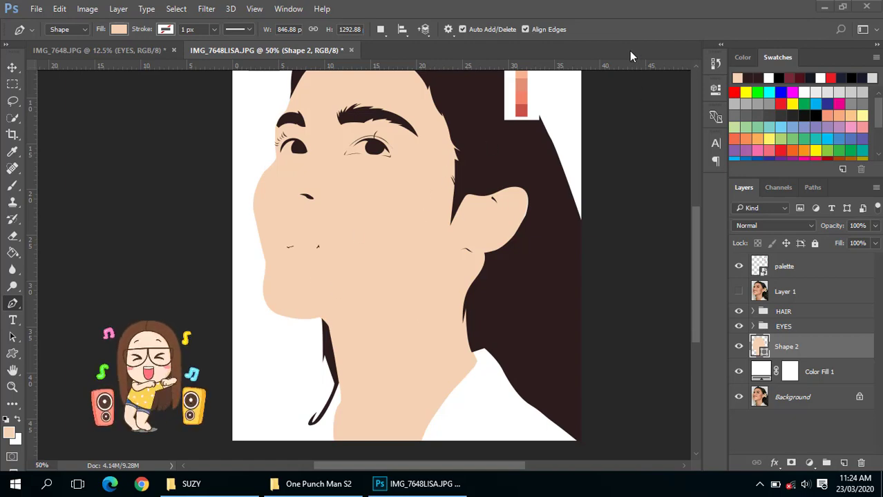
ctrl+alt+click(488, 138)
ctrl+alt+click(389, 174)
ctrl+click(359, 207)
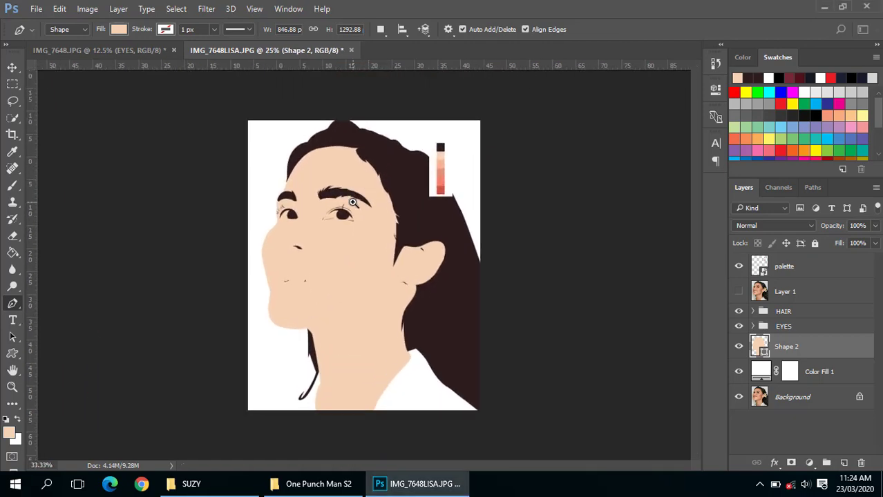
ctrl+click(320, 246)
ctrl+click(321, 240)
drag(357, 211, 393, 218)
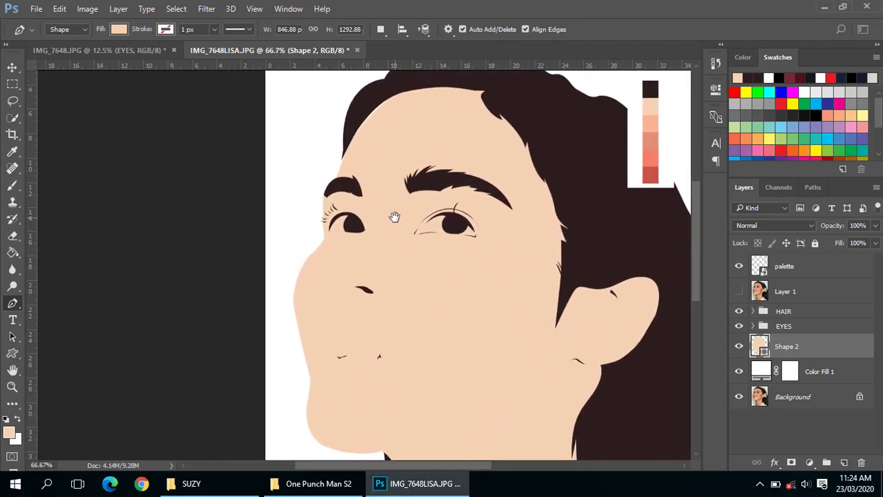
ctrl+alt+click(394, 218)
ctrl+click(395, 218)
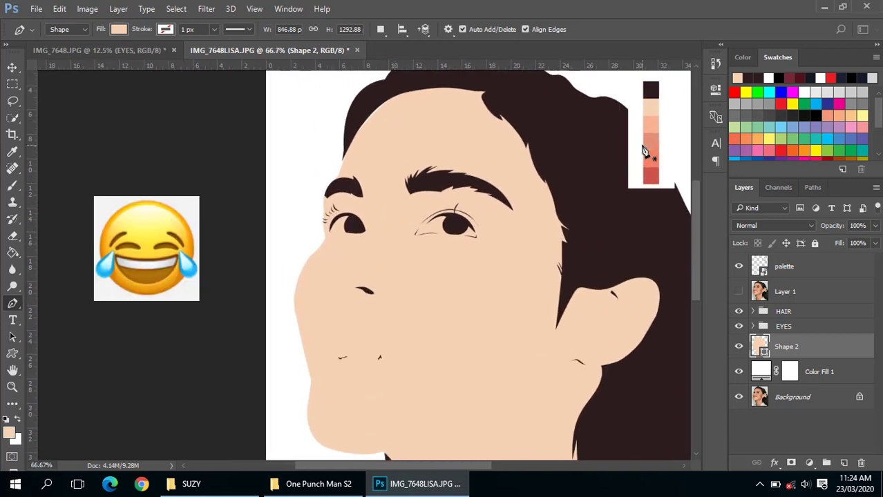
- Sample the salmon tone from the palette with the Eyedropper and show the reference photo again
key(i)
click(649, 124)
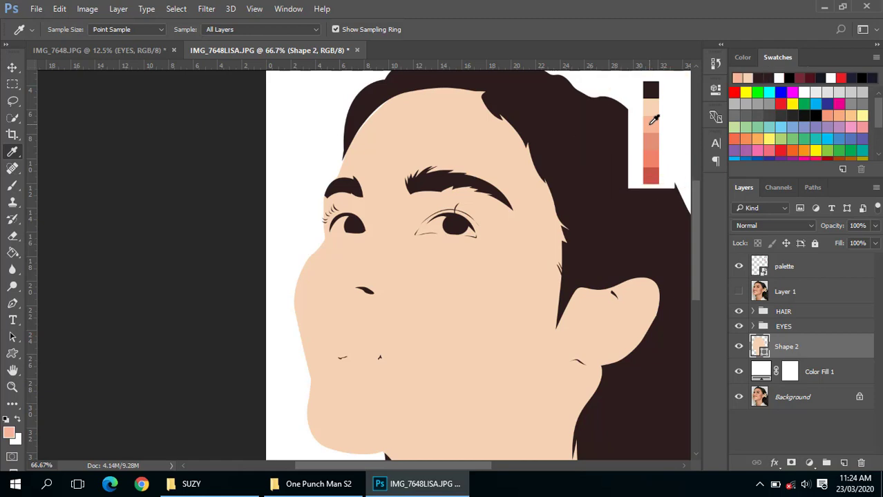
click(738, 291)
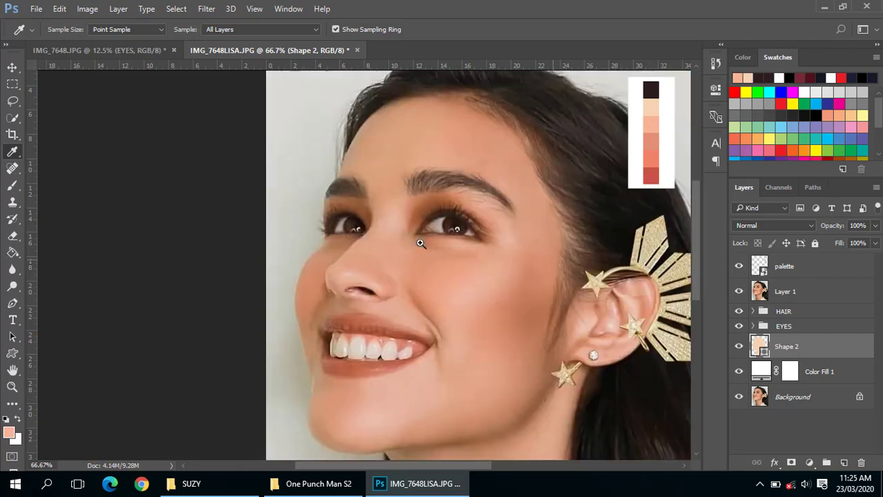
ctrl+click(378, 238)
alt+click(378, 238)
drag(395, 223, 422, 198)
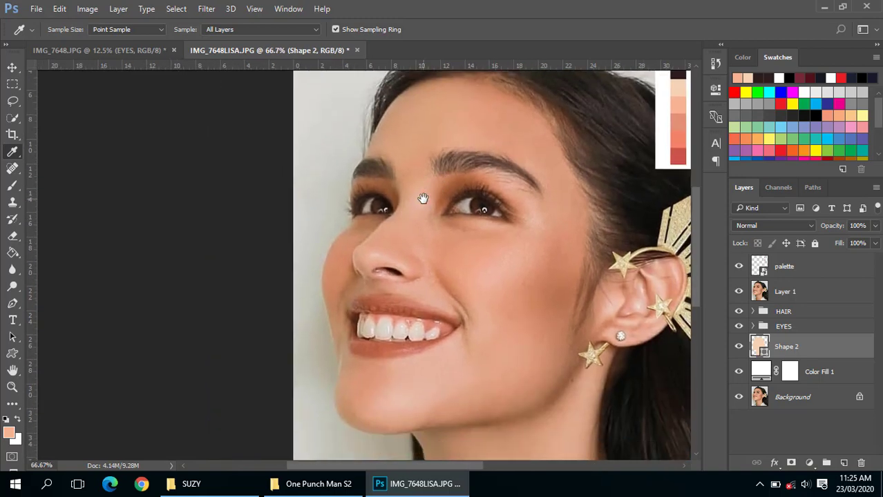
- Rename the Shape 2 skin layer to BASE
key(p)
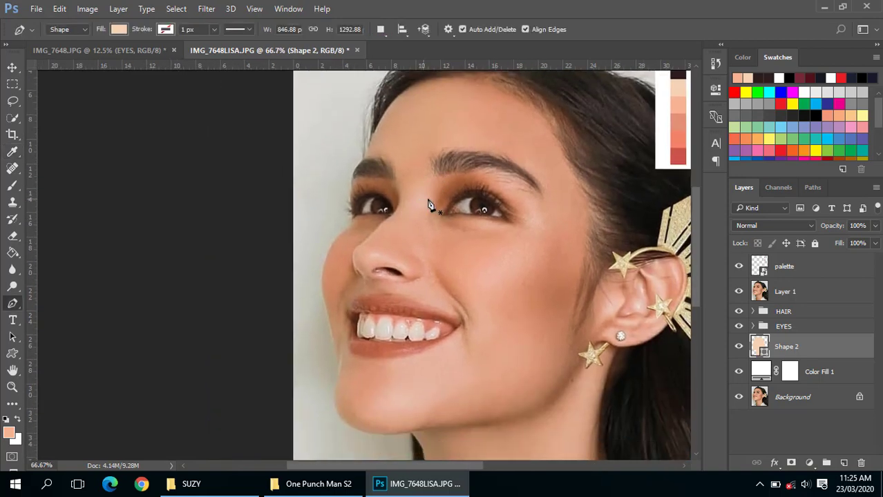
ctrl+click(493, 204)
double_click(788, 346)
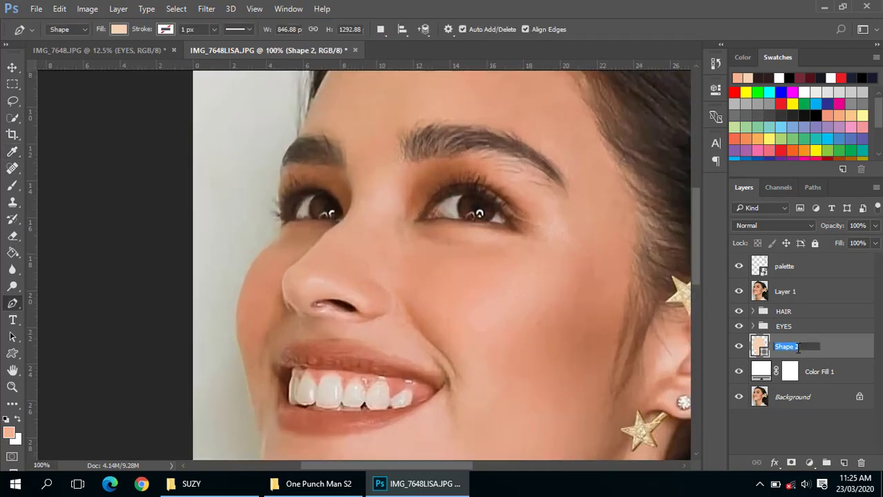
text(BASE)
key(Return)
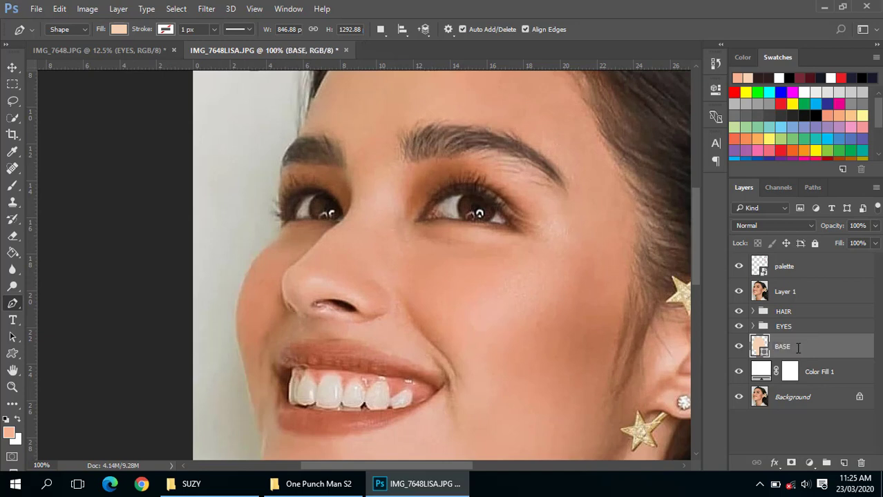
- Group BASE into a new group named SKIN and reselect the BASE layer
key(ctrl+g)
click(787, 326)
double_click(787, 341)
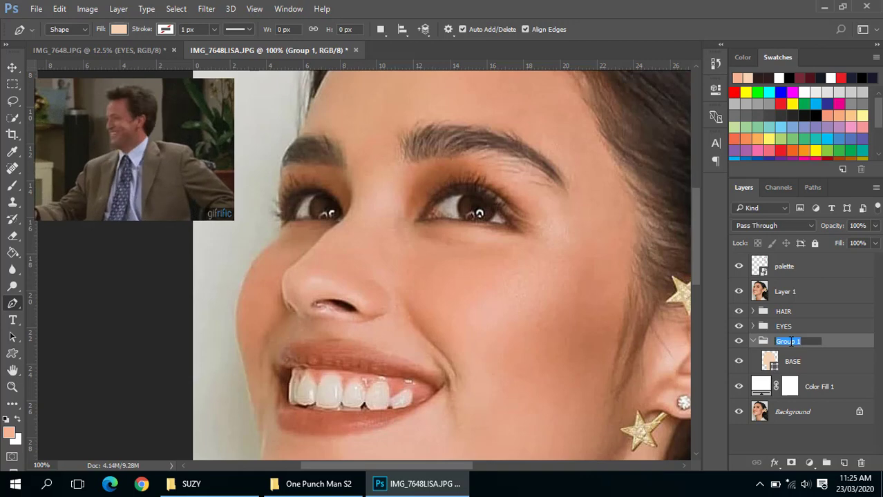
text(SKIN)
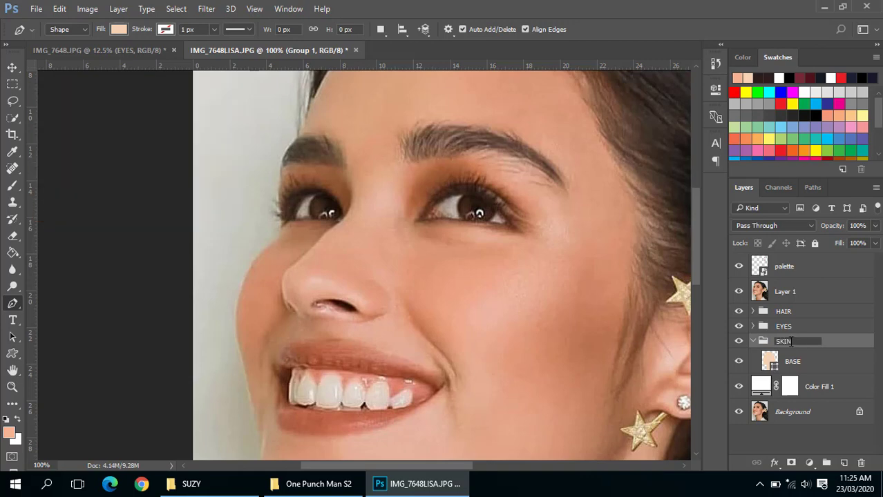
key(Return)
click(764, 357)
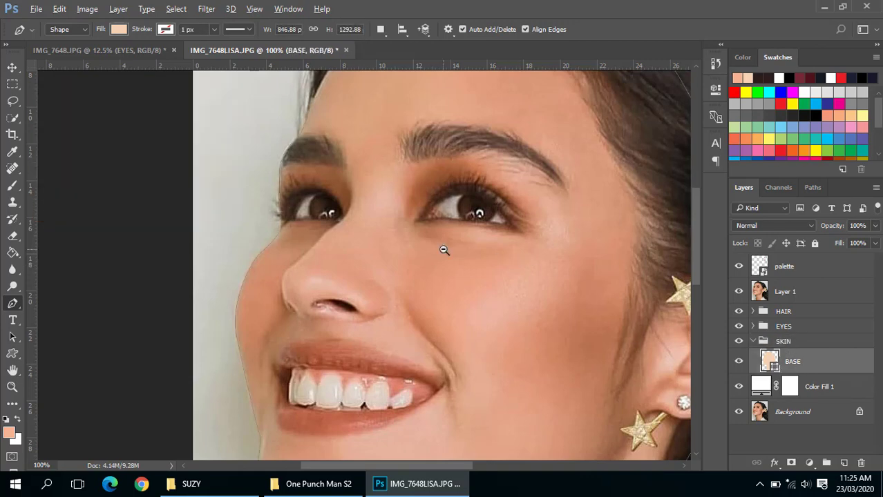
scroll(444, 250, down, 1)
scroll(420, 222, up, 1)
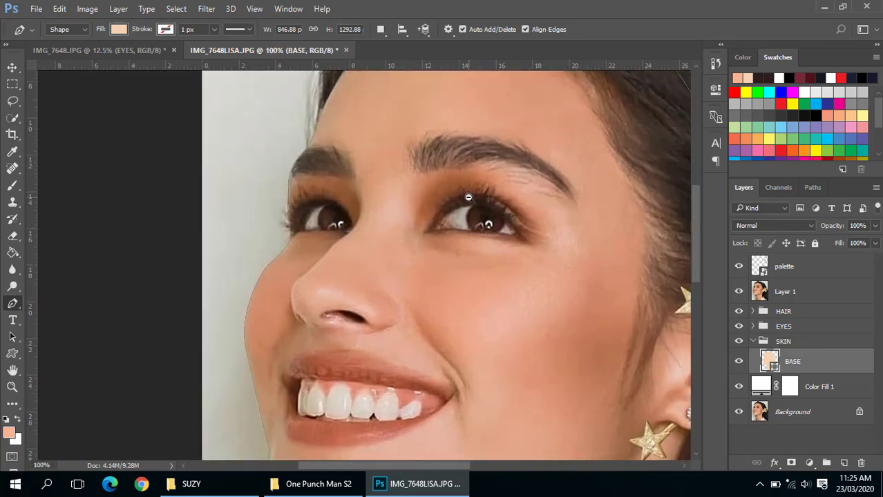
scroll(468, 198, down, 1)
ctrl+click(534, 236)
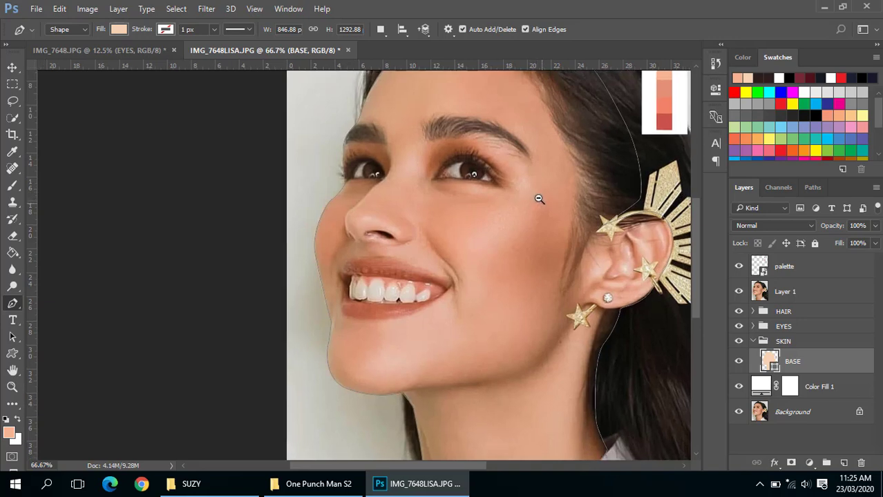
scroll(466, 211, down, 4)
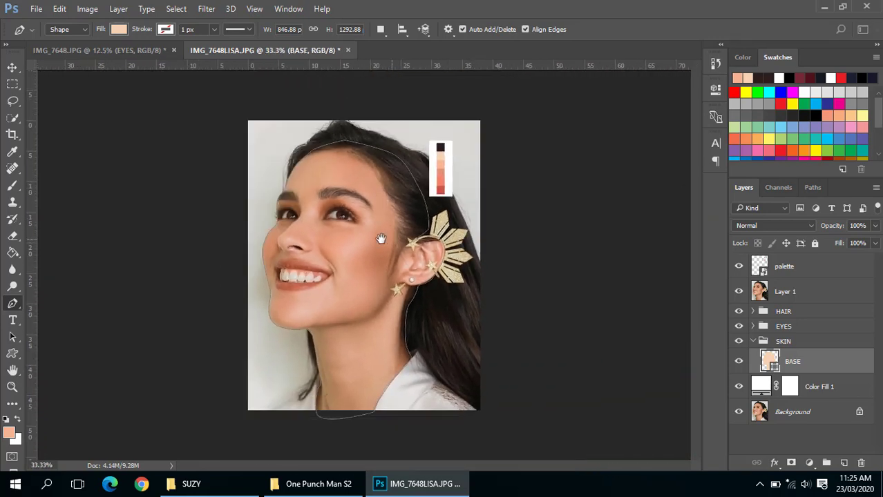
scroll(380, 238, up, 1)
mouse_move(400, 234)
mouse_down()
mouse_move(420, 233)
mouse_move(414, 248)
mouse_up()
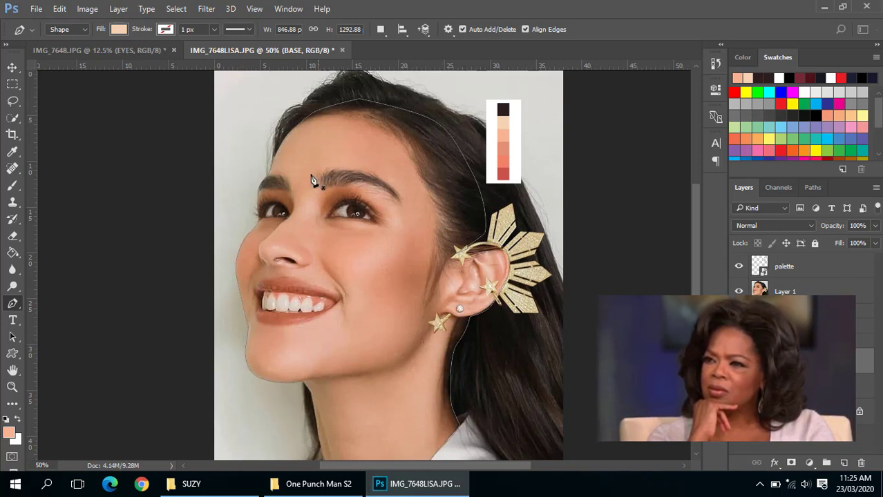
scroll(322, 276, down, 2)
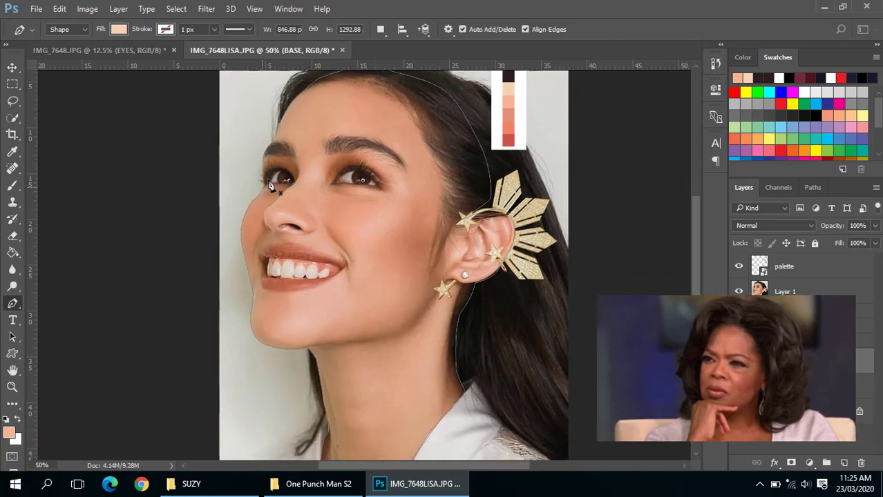
key(ctrl+minus)
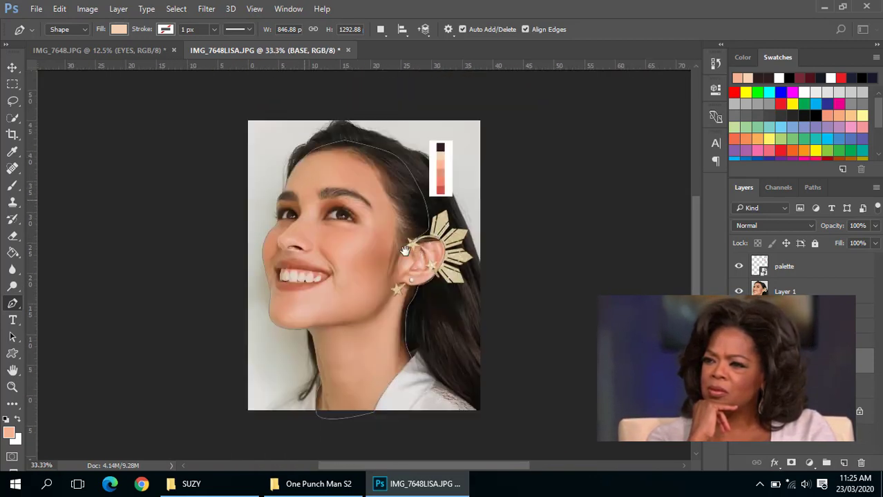
key(ctrl+plus)
key(ctrl+plus)
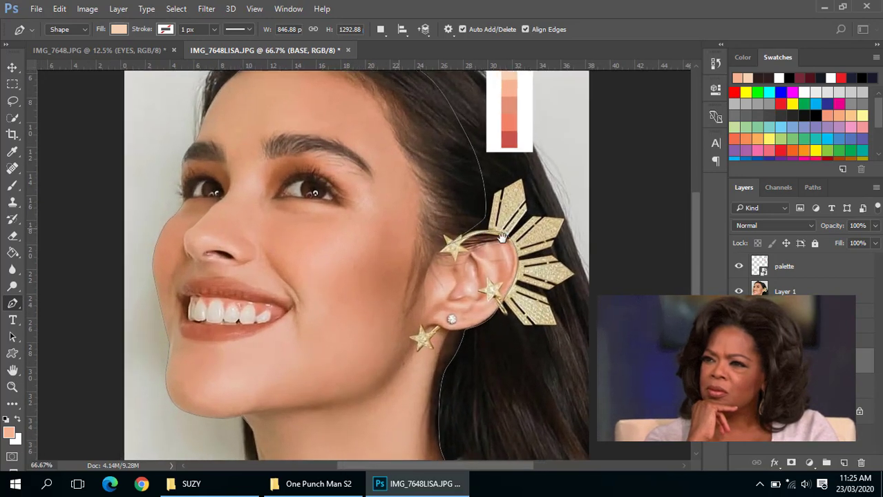
mouse_move(502, 238)
mouse_down()
mouse_move(518, 236)
mouse_move(512, 191)
mouse_move(491, 244)
mouse_move(612, 249)
mouse_up()
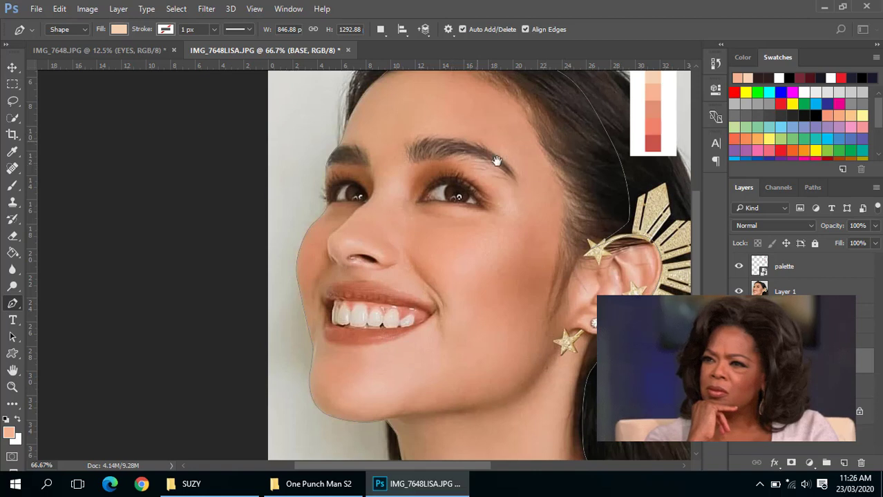
drag(497, 161, 503, 144)
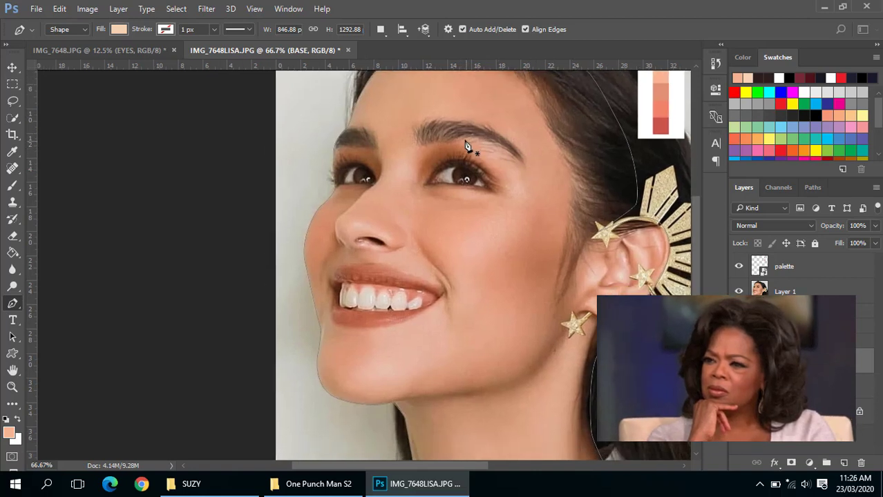
- Trace a cheek highlight from the brow past the eye corner, with the Pen in Combine Shapes mode
click(459, 139)
click(507, 181)
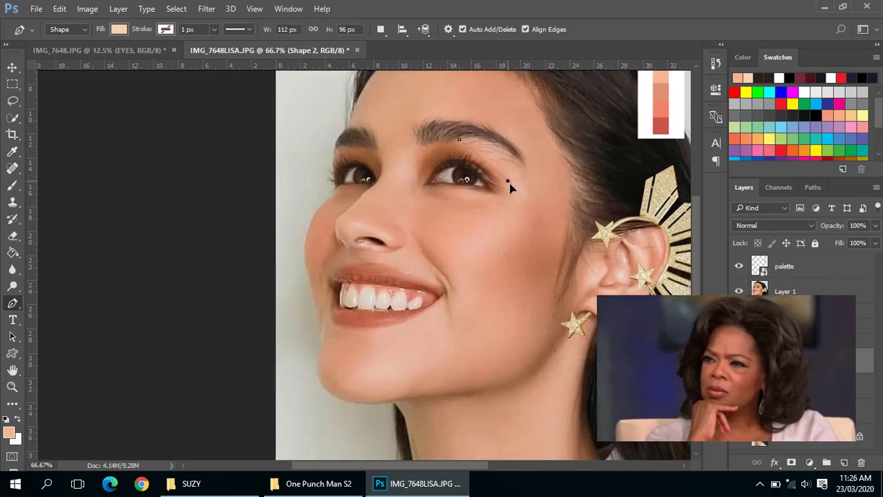
drag(487, 219, 461, 225)
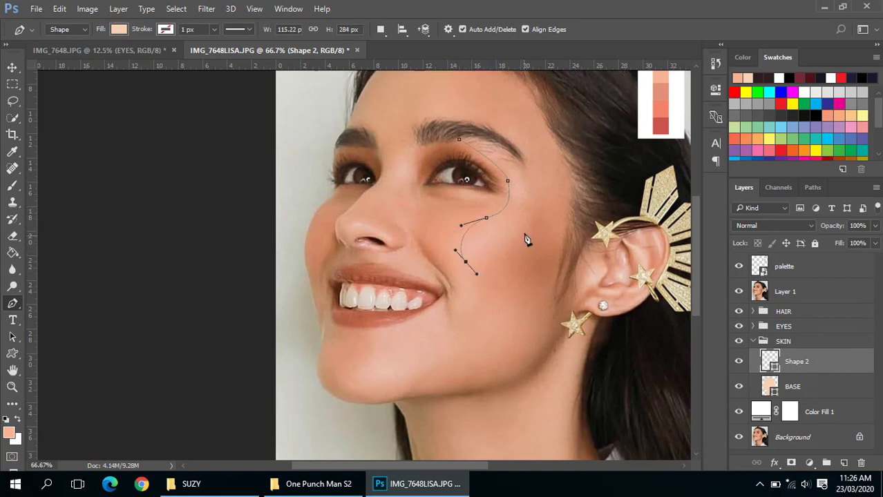
drag(525, 231, 532, 215)
drag(512, 160, 508, 147)
click(379, 29)
click(422, 57)
- Trace the nose highlight from the inner brow, around the nostril and back up
drag(440, 207, 470, 212)
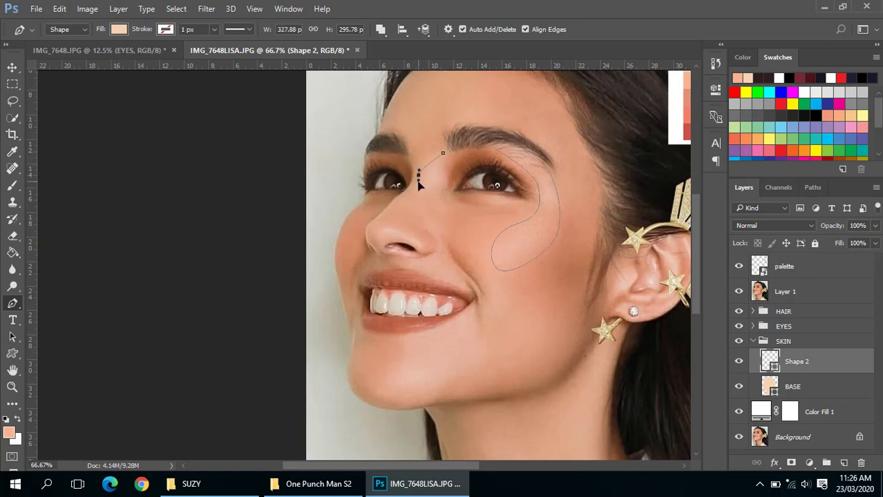
scroll(402, 182, up, 1)
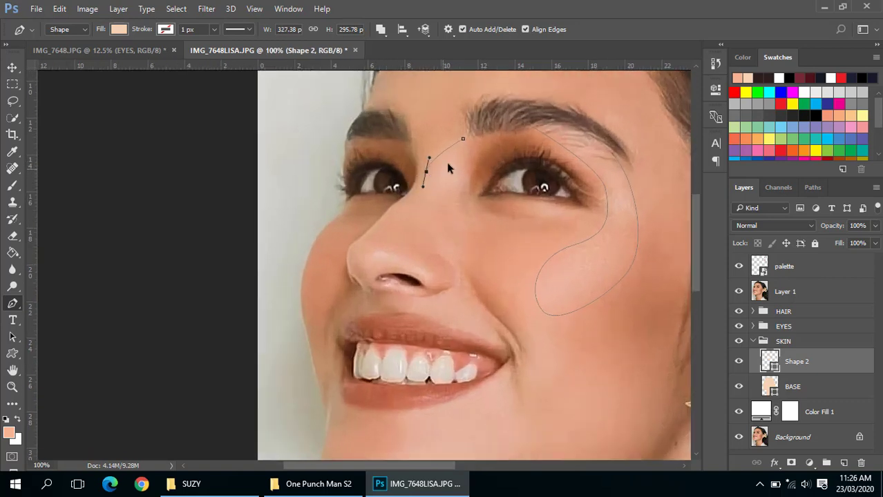
drag(386, 214, 377, 223)
drag(351, 279, 354, 286)
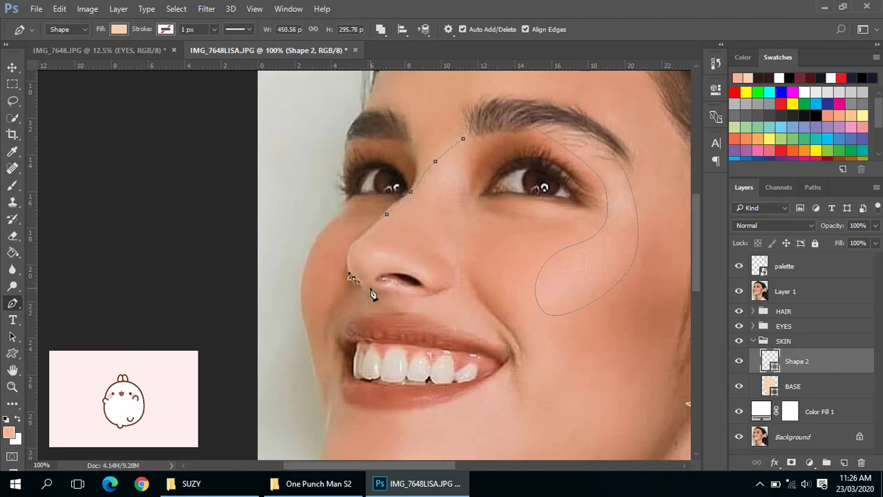
click(372, 281)
click(426, 285)
click(401, 256)
click(394, 238)
click(440, 254)
click(455, 280)
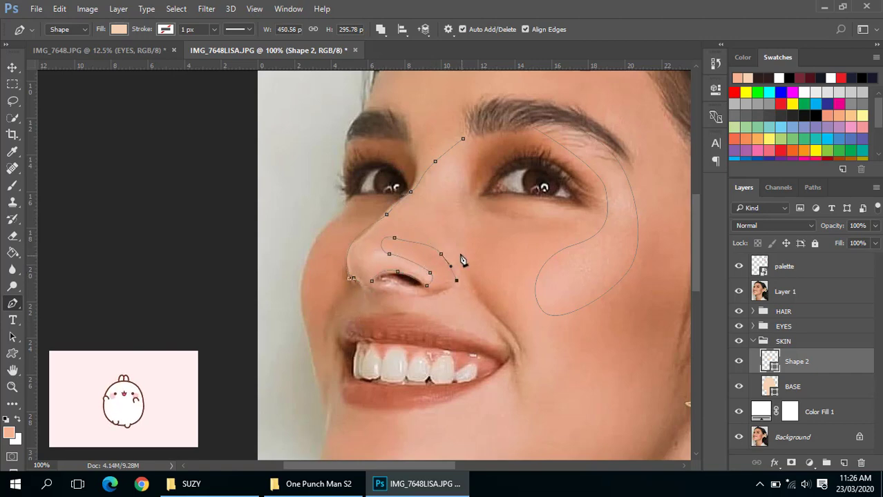
click(438, 202)
click(463, 187)
click(463, 139)
- Add a closed highlight shape along the jaw and under the chin
scroll(504, 194, down, 1)
click(414, 345)
click(461, 348)
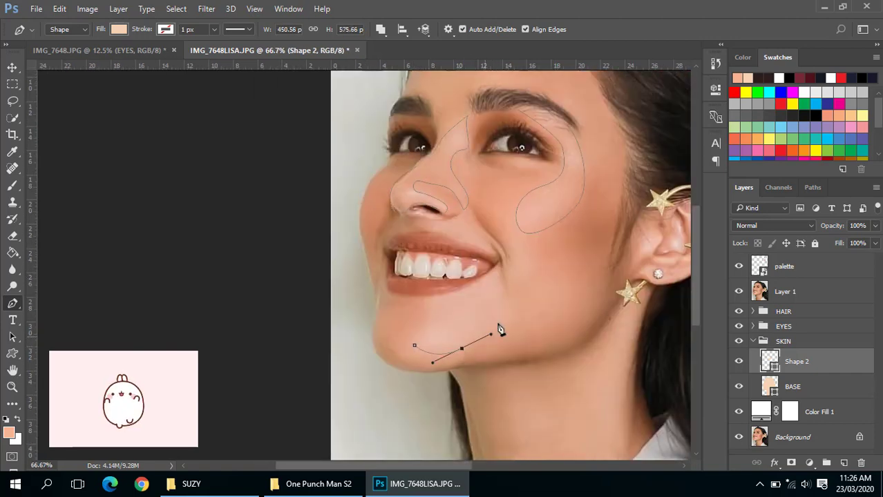
click(502, 304)
drag(497, 270, 494, 248)
click(414, 345)
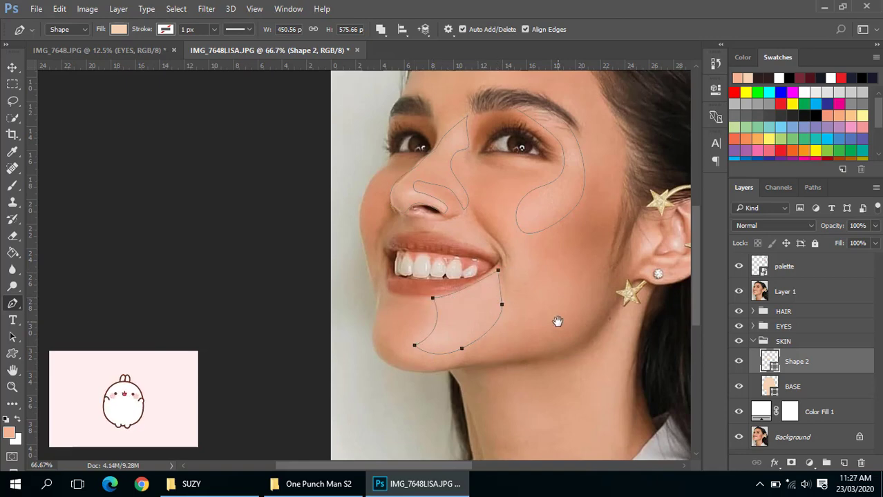
- Trace a neck highlight running from below the earlobe down the neck
scroll(558, 320, down, 3)
scroll(557, 319, right, 3)
click(534, 175)
drag(506, 312, 507, 332)
click(499, 381)
click(477, 351)
click(424, 338)
click(441, 303)
click(457, 289)
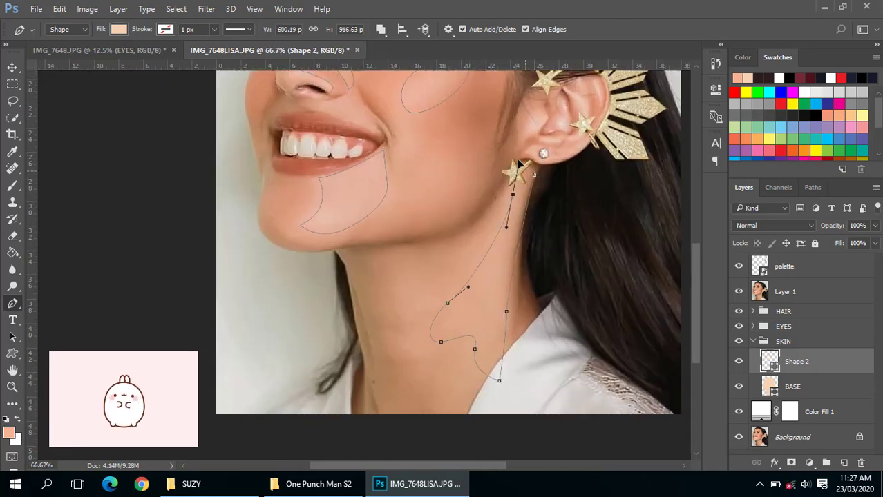
click(514, 196)
- Trace highlight shapes inside the lower and upper ear
scroll(519, 186, up, 1)
drag(519, 204, 477, 199)
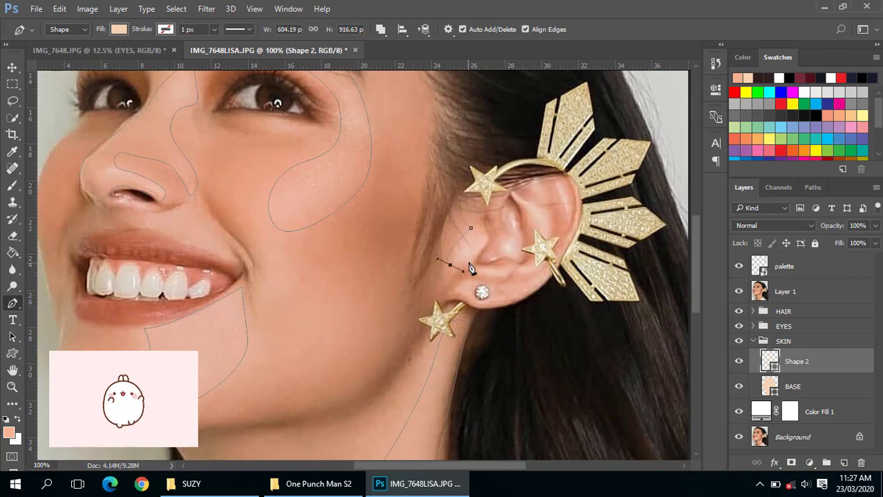
click(476, 267)
click(501, 266)
click(521, 265)
click(511, 215)
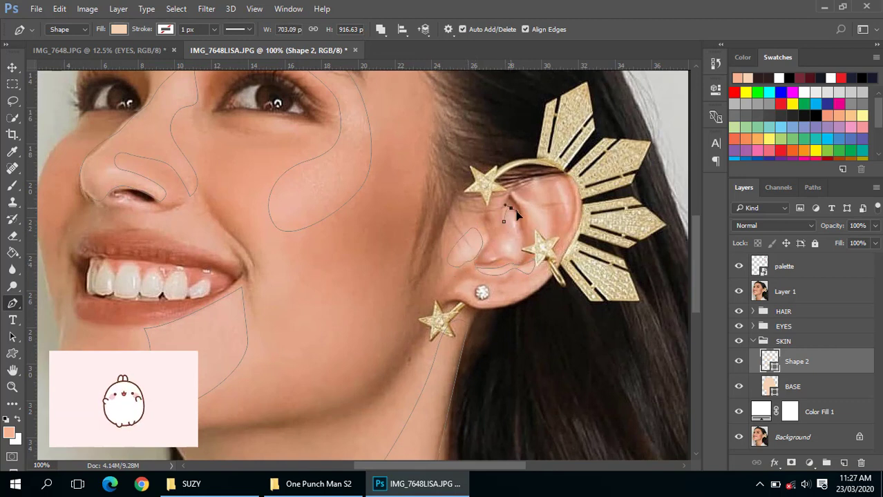
click(507, 255)
click(490, 257)
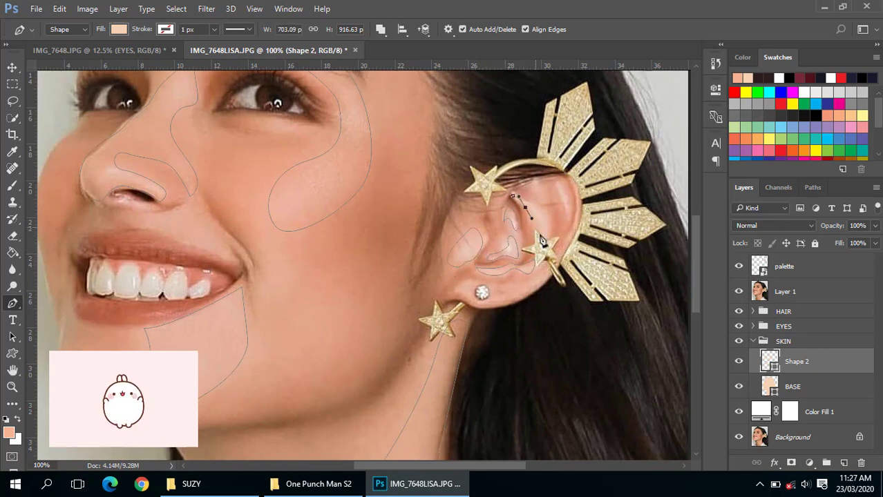
click(555, 185)
click(563, 219)
- Recentre the face and hide the reference photo layer (Layer 1)
scroll(336, 167, down, 2)
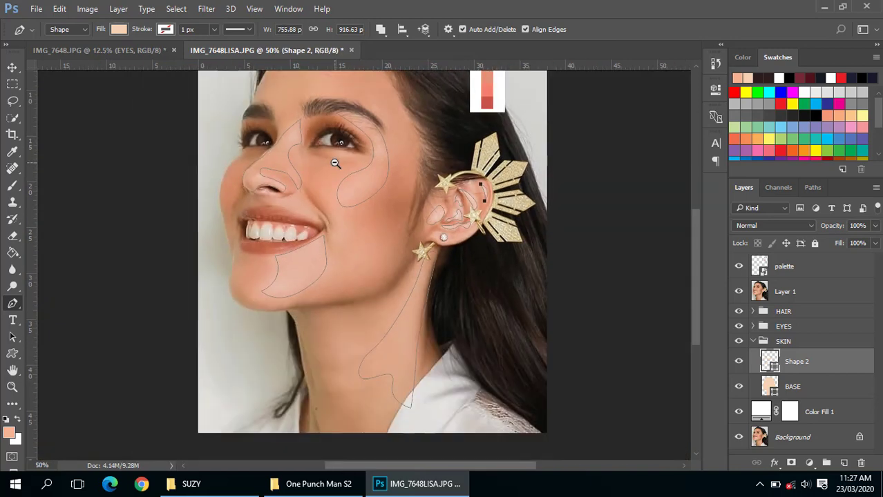
scroll(337, 167, down, 1)
scroll(322, 178, up, 1)
drag(364, 251, 442, 185)
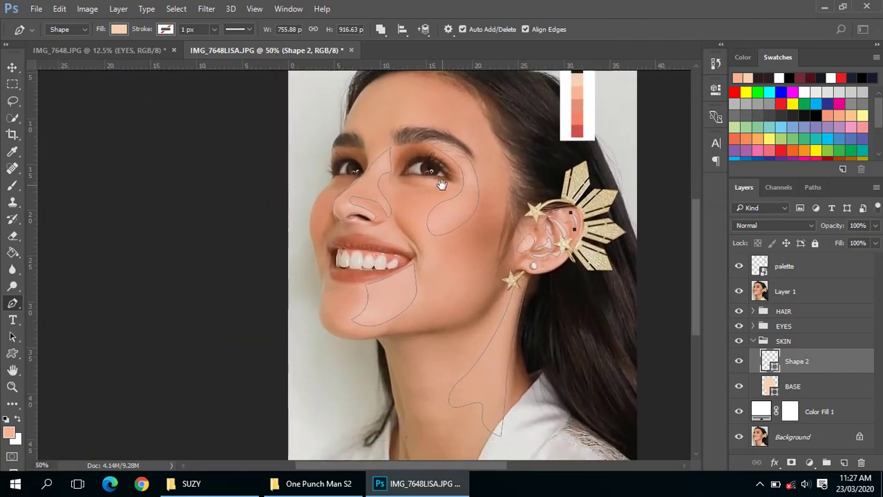
click(739, 291)
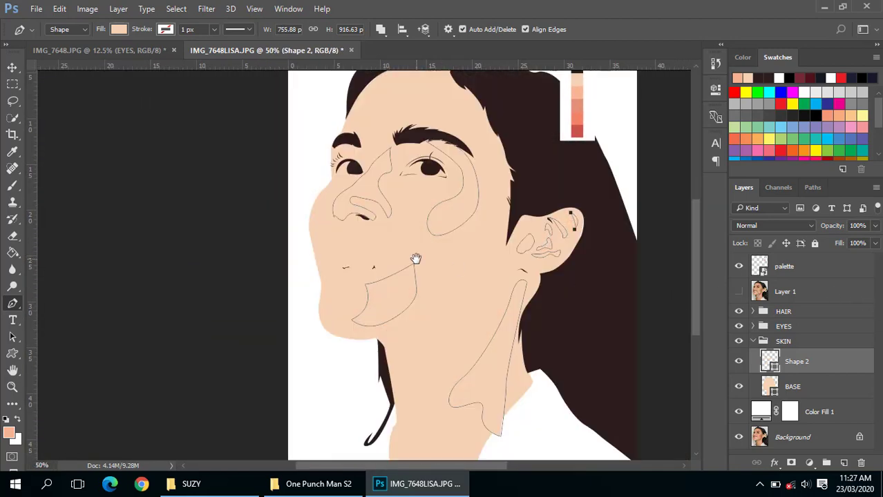
scroll(417, 257, down, 1)
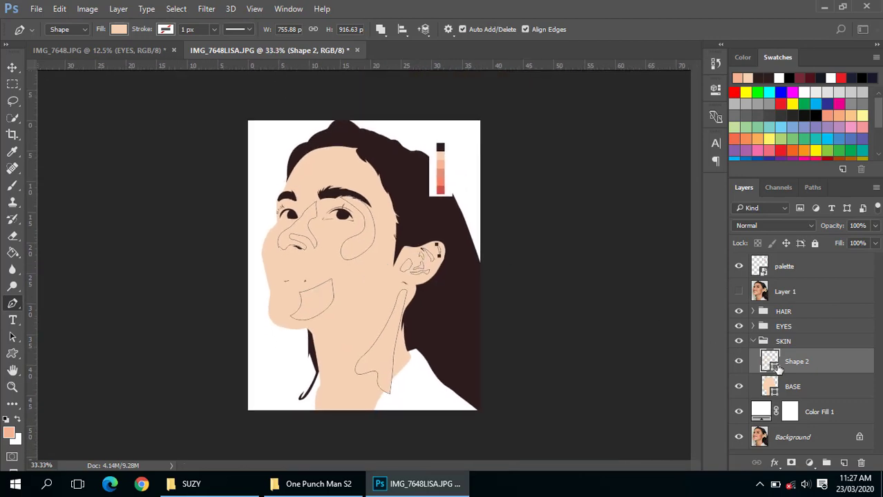
- Open the Shape 2 fill colour and sample the salmon tone from the palette
double_click(771, 361)
drag(431, 86, 692, 190)
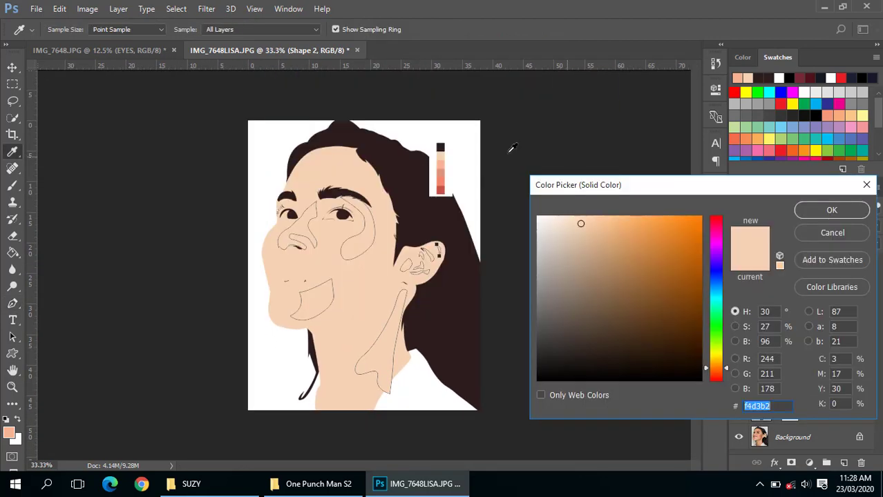
click(439, 169)
- Confirm the salmon fill and clip the Shape 2 layer to the BASE skin layer
click(831, 210)
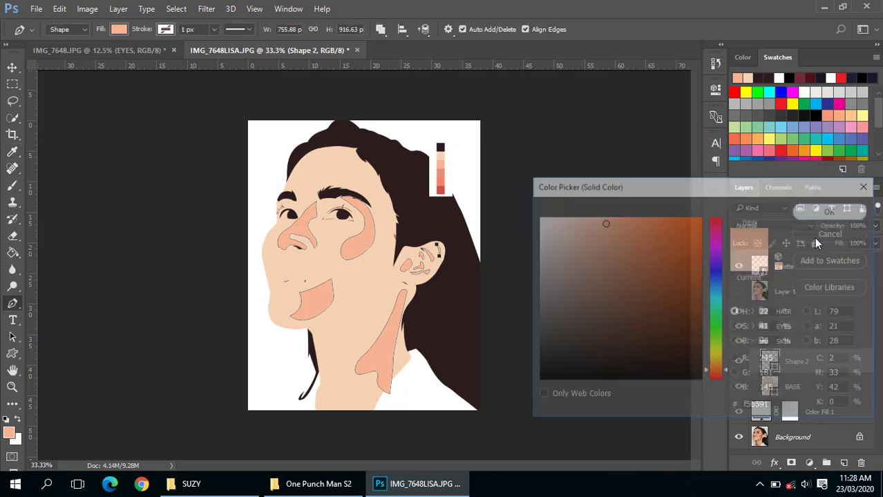
ctrl+click(311, 226)
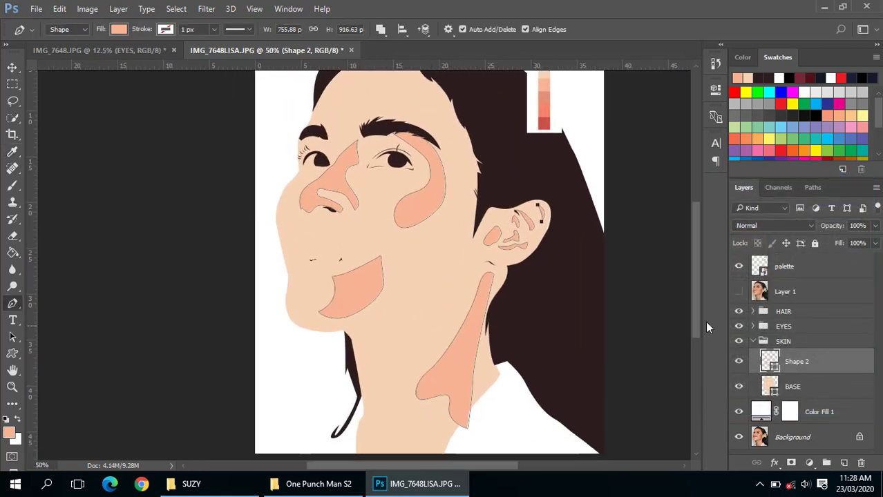
click(796, 382)
click(795, 364)
click(795, 382)
click(794, 365)
click(797, 378)
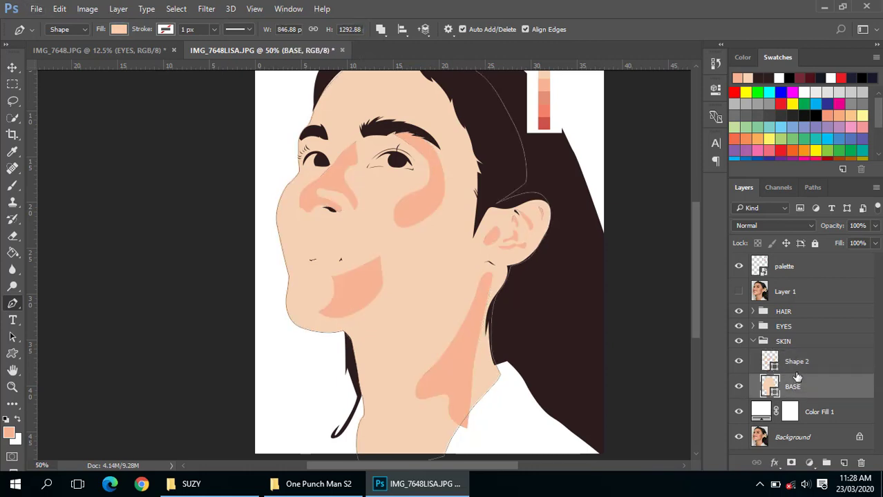
click(795, 366)
click(792, 384)
click(793, 368)
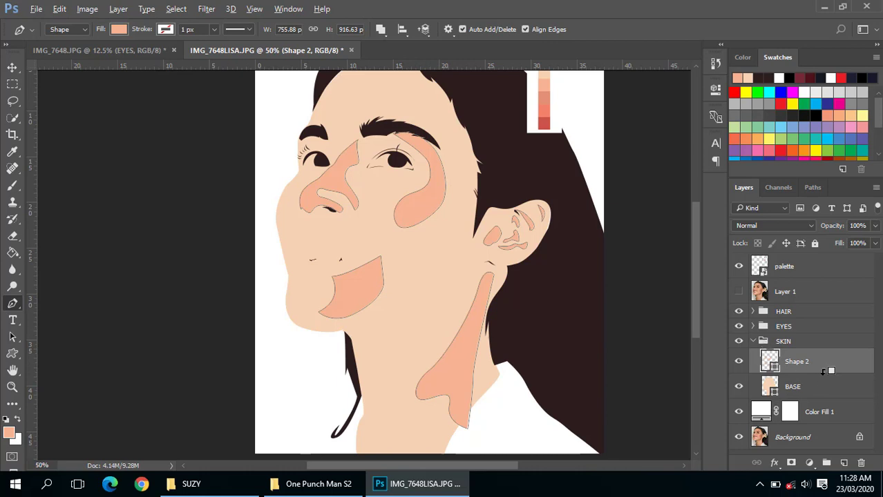
drag(782, 369, 830, 370)
alt+click(827, 370)
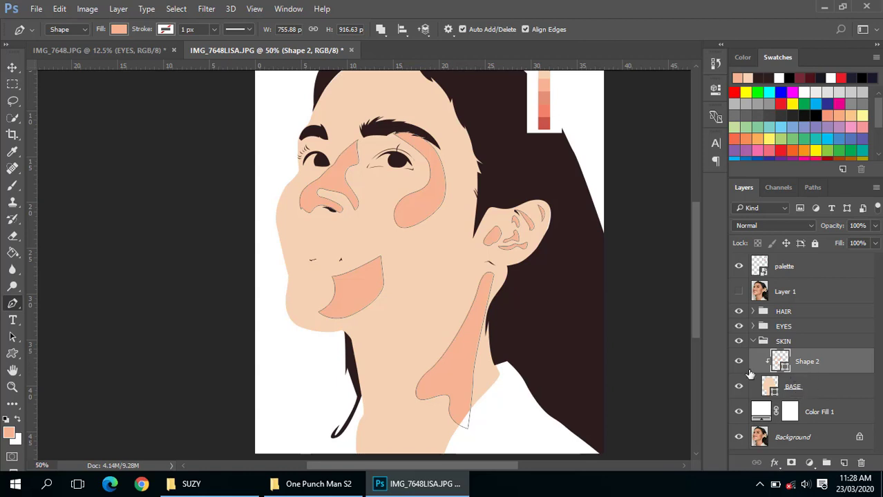
click(462, 351)
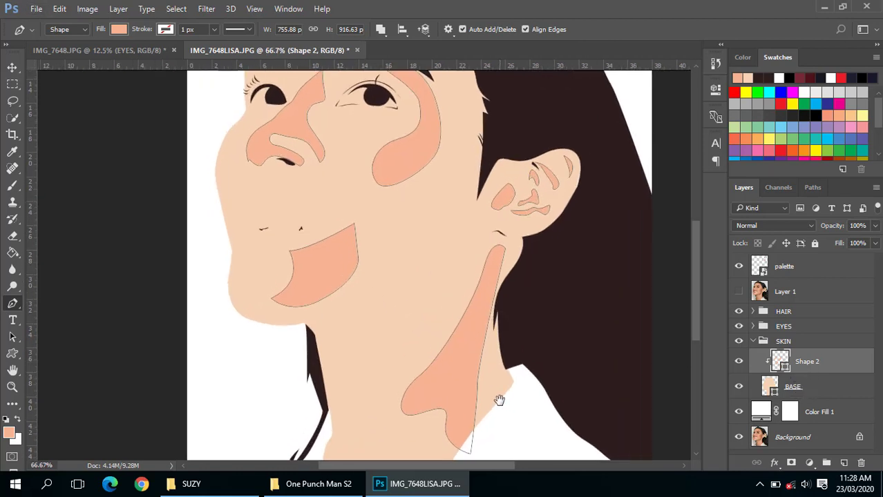
click(515, 292)
click(514, 303)
click(513, 304)
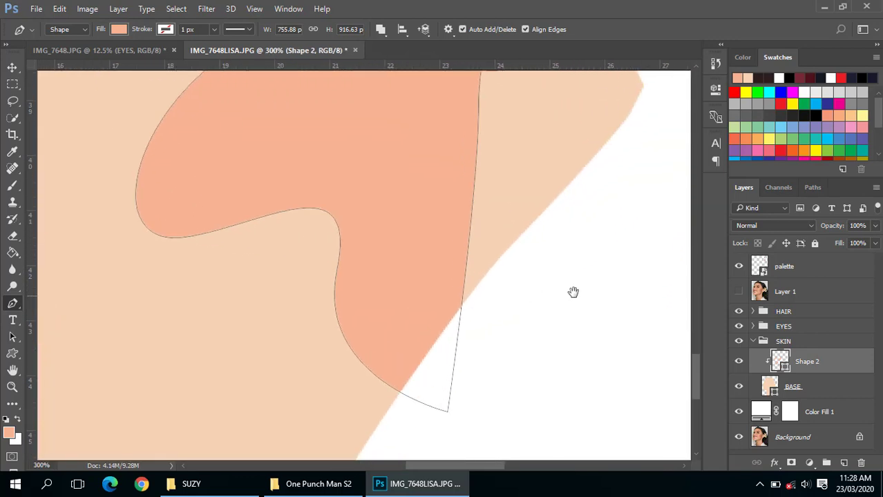
click(815, 381)
click(813, 364)
key(ctrl+alt+g)
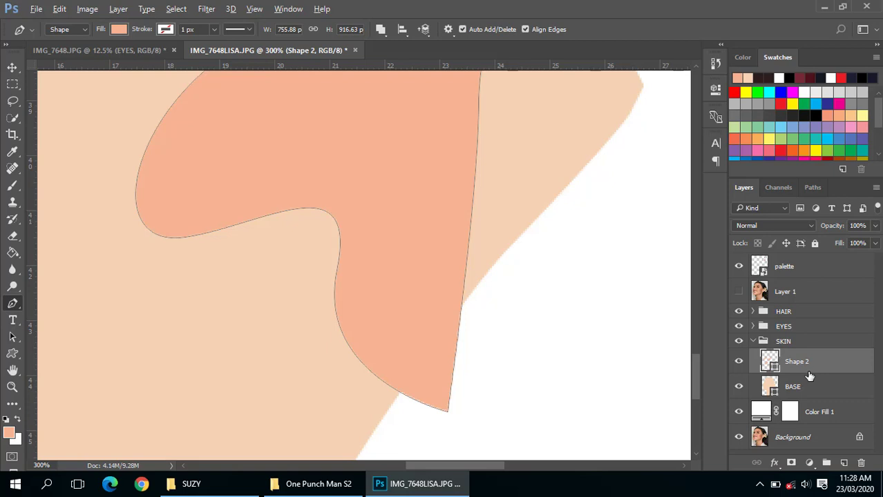
click(774, 389)
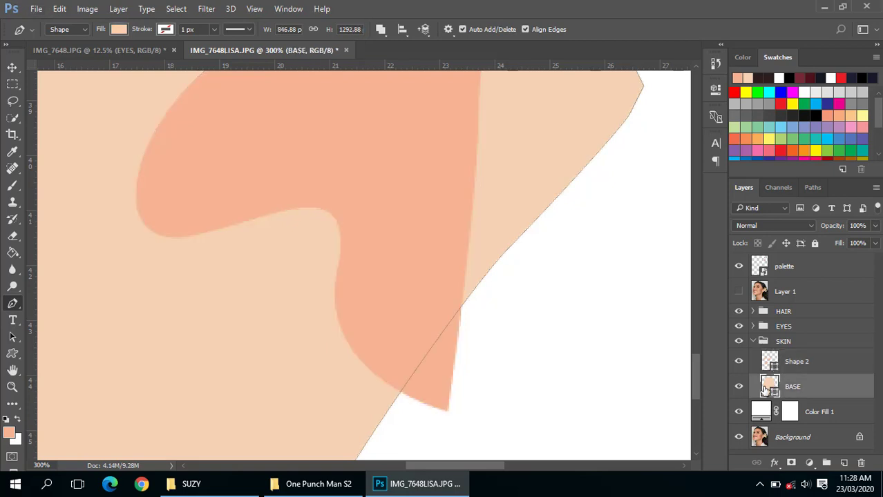
click(792, 363)
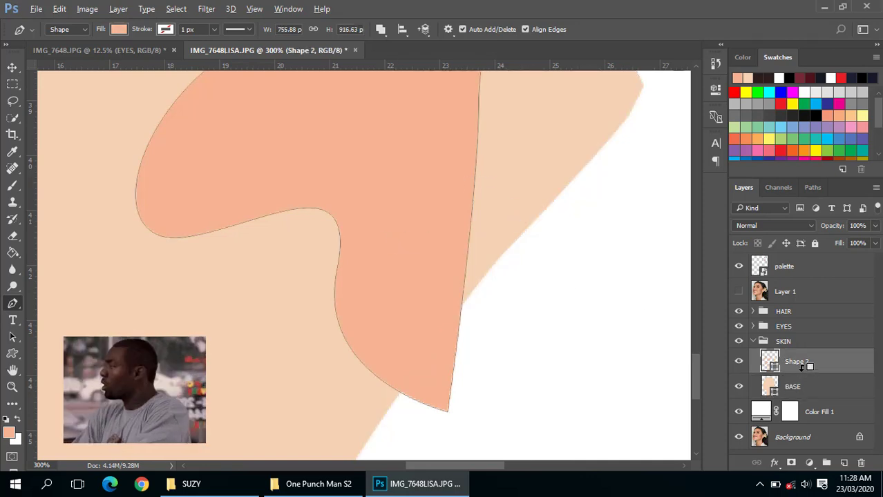
alt+click(801, 366)
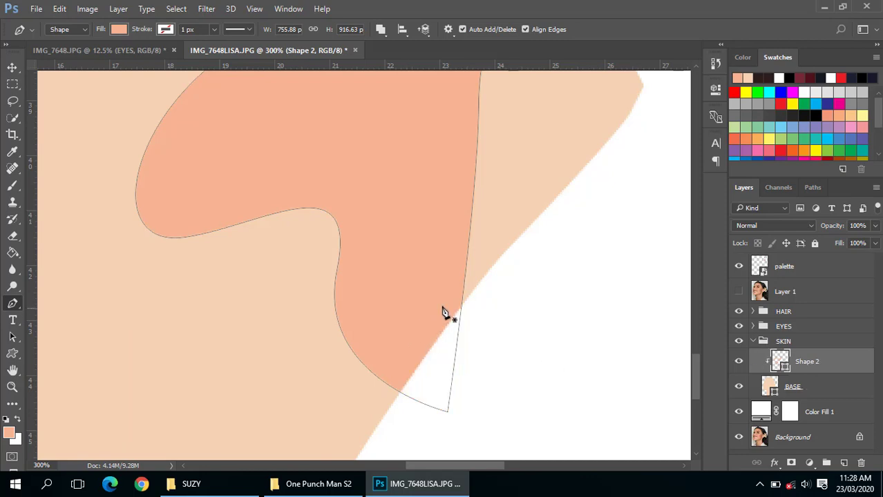
ctrl+alt+click(426, 287)
ctrl+alt+click(425, 287)
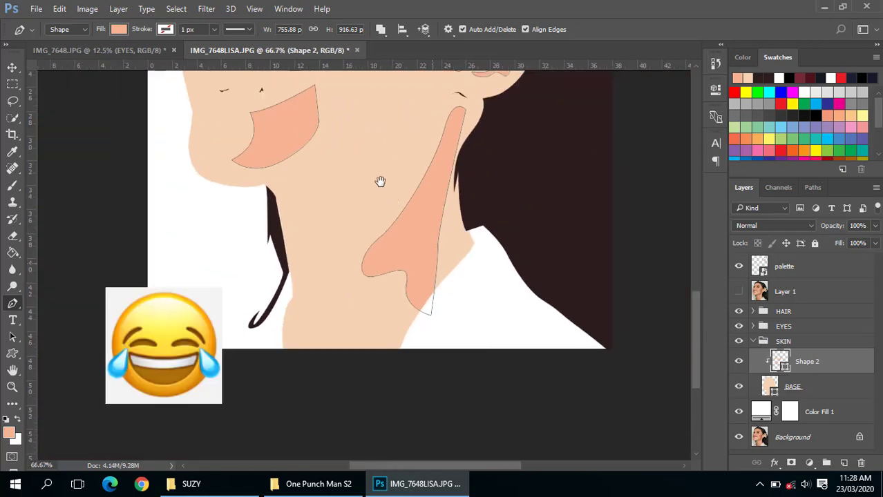
ctrl+alt+click(378, 181)
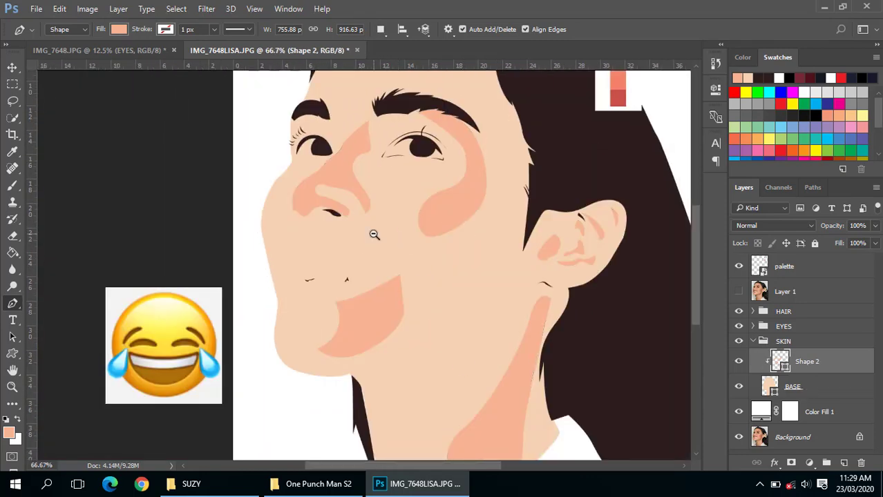
ctrl+alt+click(373, 234)
click(778, 372)
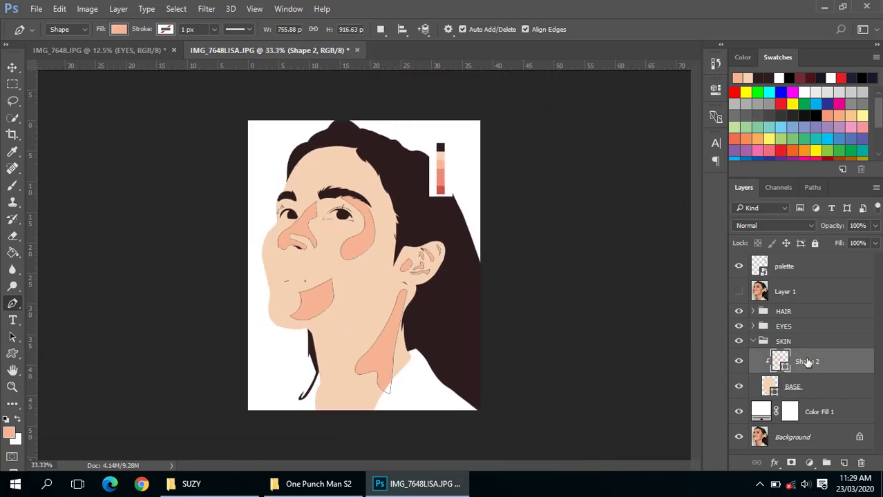
- Rename the Shape 2 layer to '2nd color'
double_click(806, 361)
text(or)
key(Return)
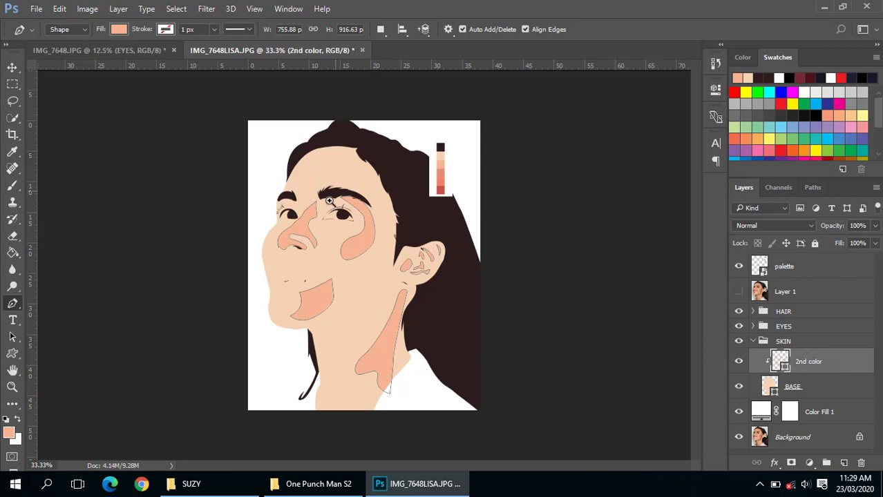
- Set the Pen's path operation to Exclude Overlapping Shapes
key(ctrl+plus)
drag(395, 181, 395, 148)
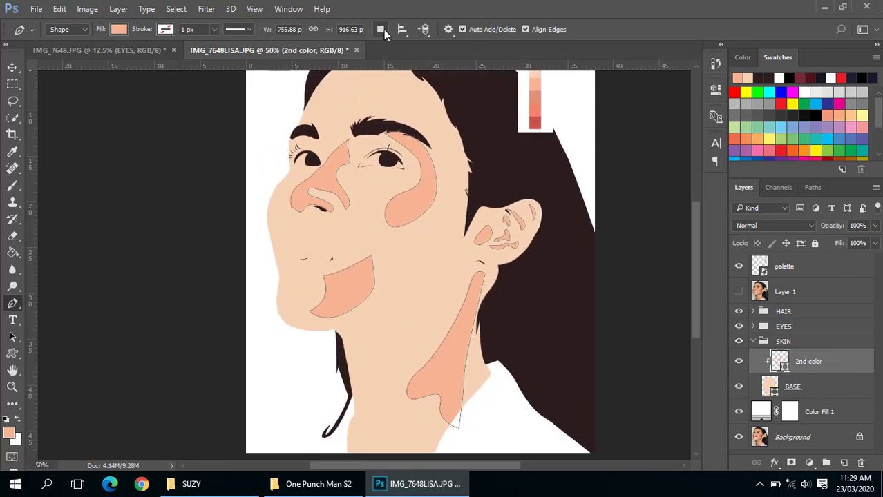
click(380, 30)
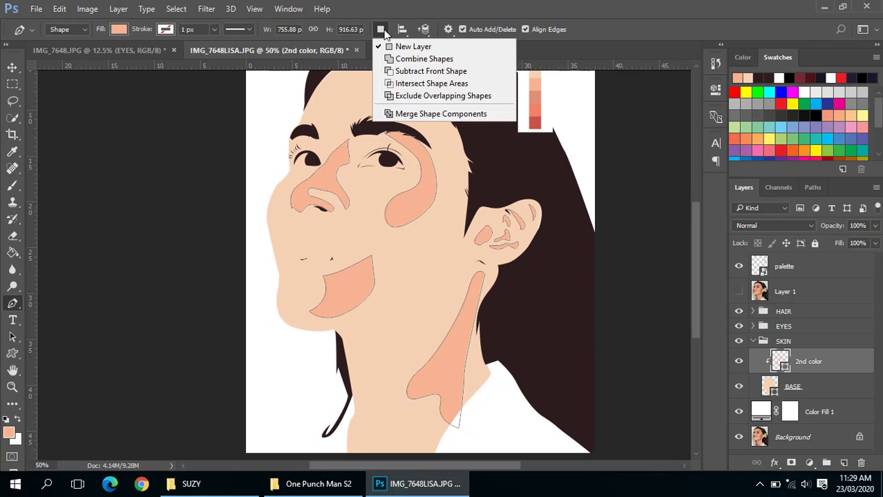
click(404, 83)
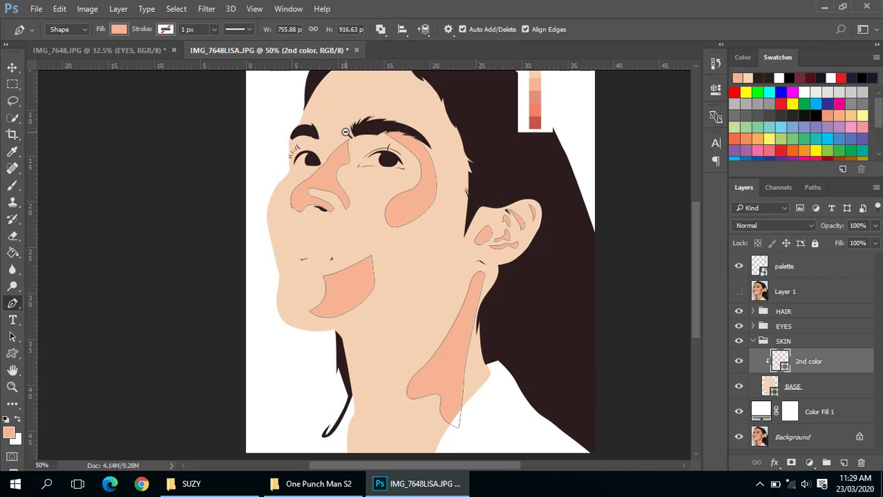
scroll(345, 132, down, 1)
scroll(342, 103, down, 1)
scroll(344, 75, up, 1)
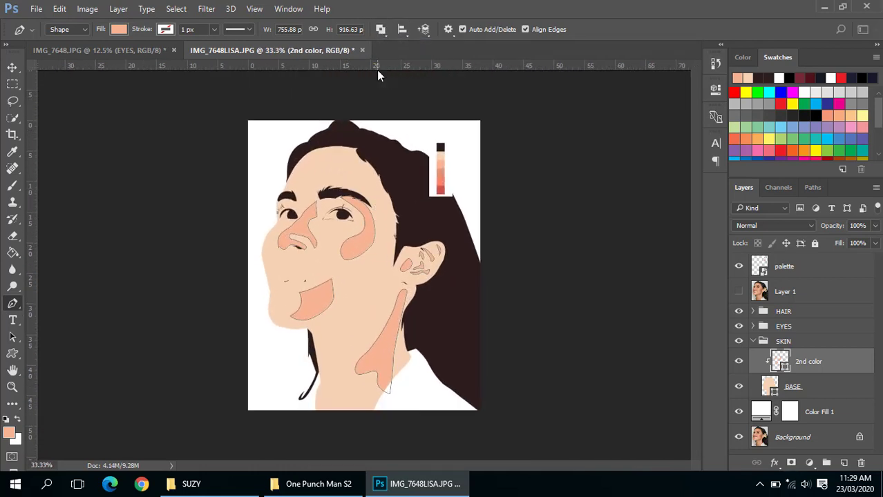
- Draw a large closed path around the whole portrait on 2nd color, inverting its shading
drag(268, 108, 292, 99)
drag(131, 350, 162, 398)
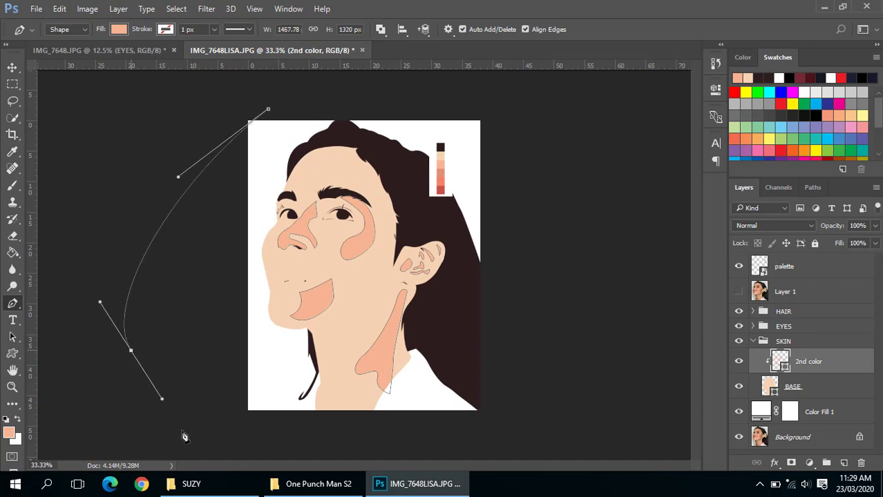
drag(209, 455, 261, 472)
drag(543, 401, 572, 354)
mouse_move(609, 223)
mouse_down()
mouse_move(600, 174)
mouse_move(571, 130)
mouse_up()
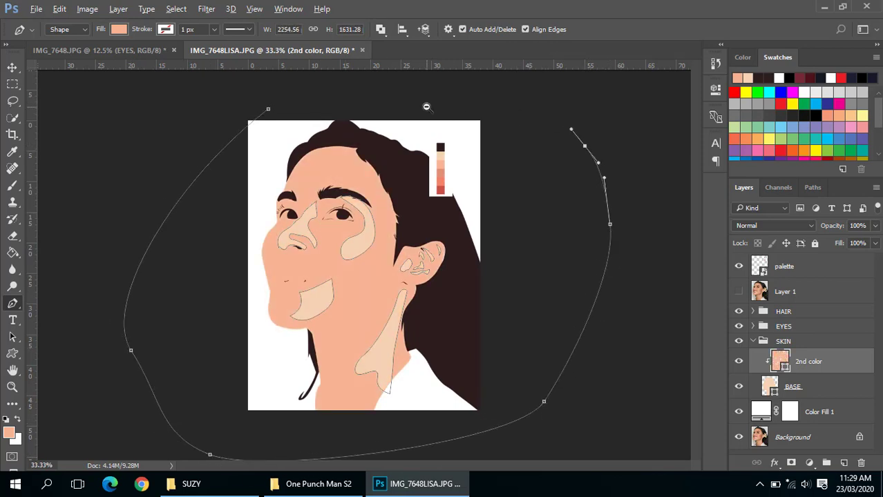
scroll(365, 117, down, 1)
drag(292, 150, 325, 119)
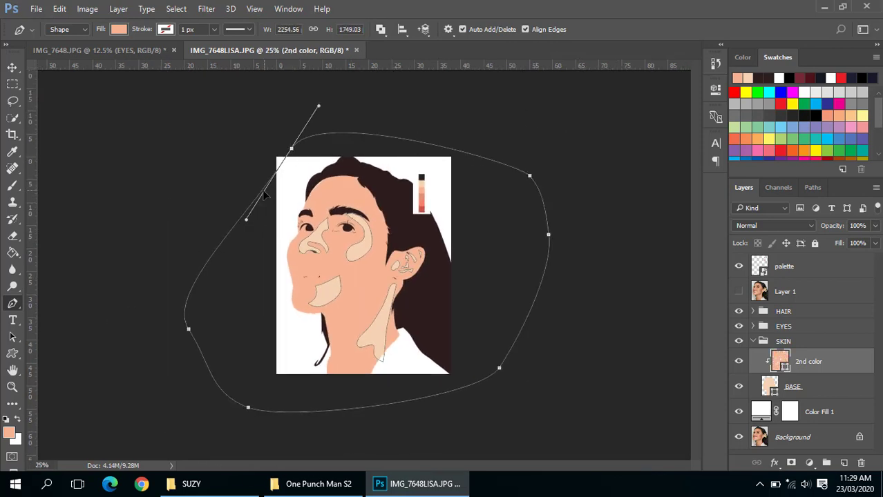
scroll(346, 264, up, 2)
scroll(347, 265, up, 1)
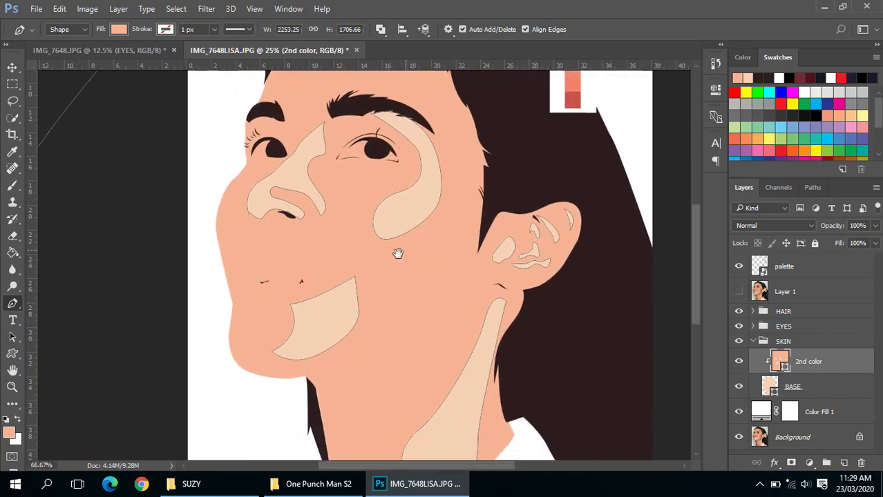
scroll(398, 252, down, 1)
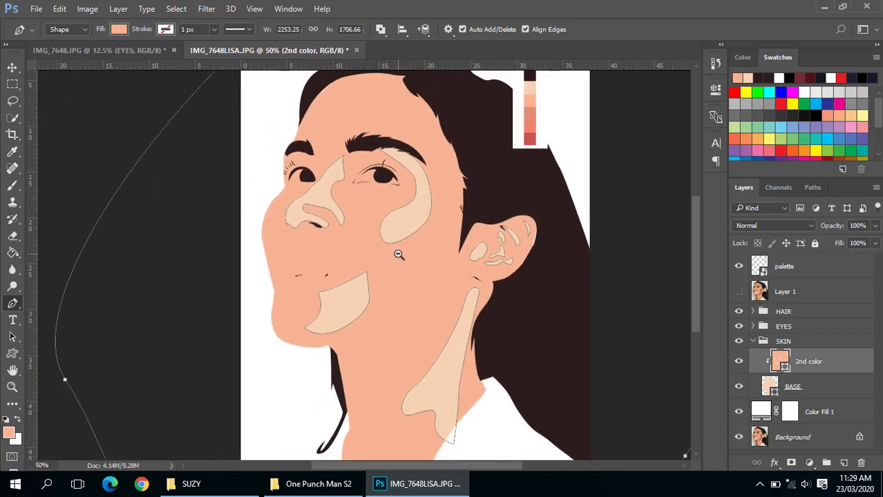
key(Return)
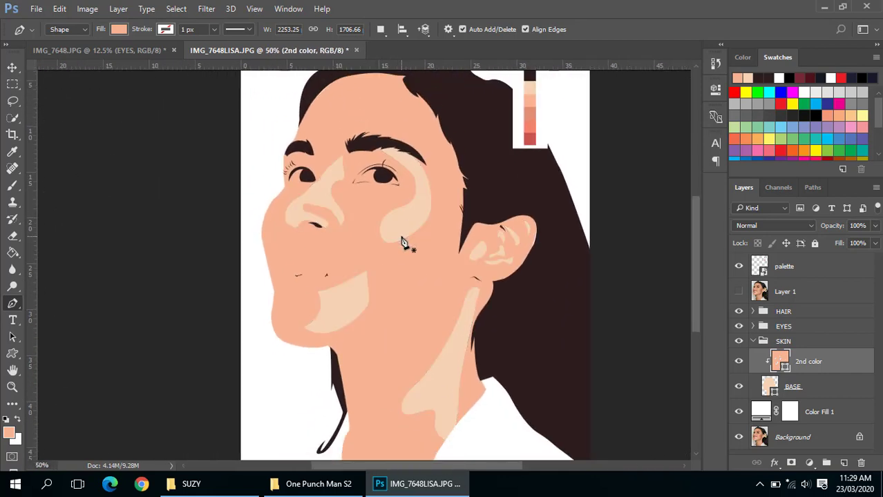
scroll(335, 254, down, 1)
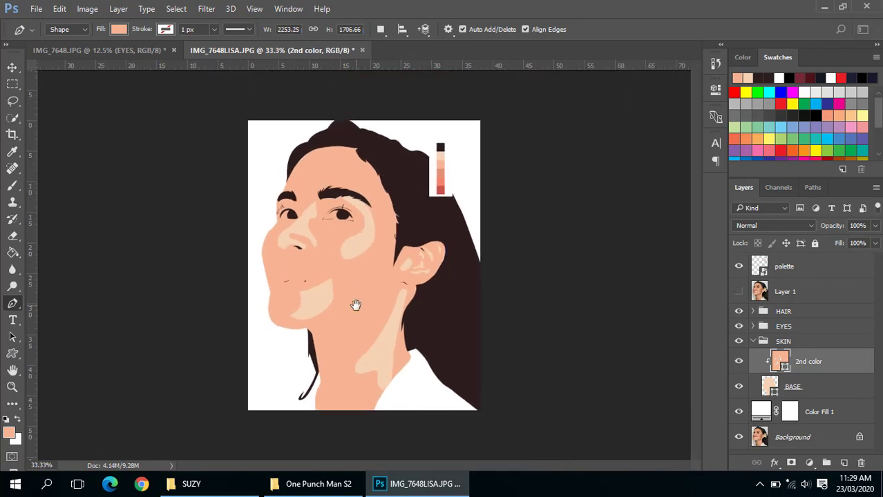
scroll(334, 287, up, 1)
drag(404, 246, 413, 262)
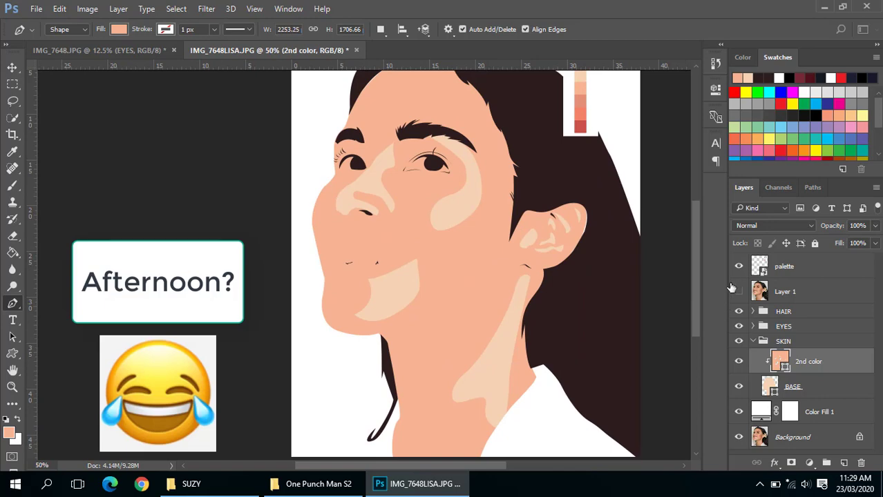
- Toggle the reference photo to compare it with the vector portrait, leaving it visible
click(738, 292)
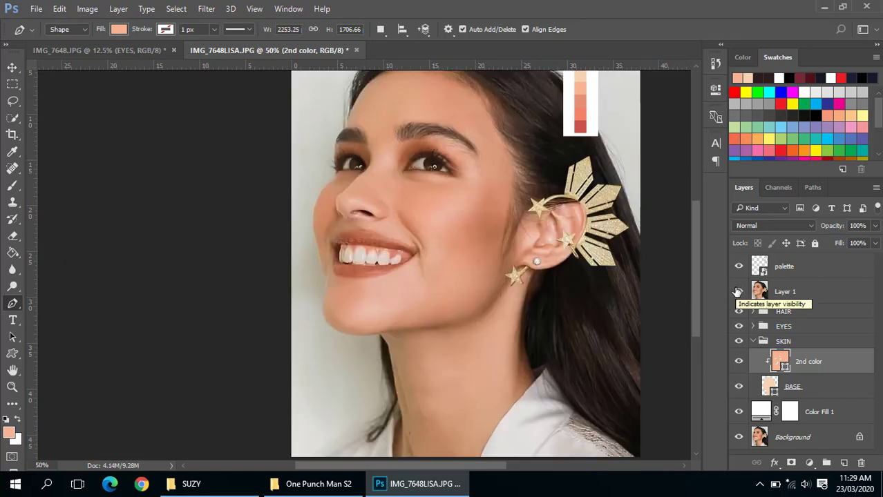
click(738, 292)
click(738, 291)
click(737, 291)
click(738, 292)
click(737, 292)
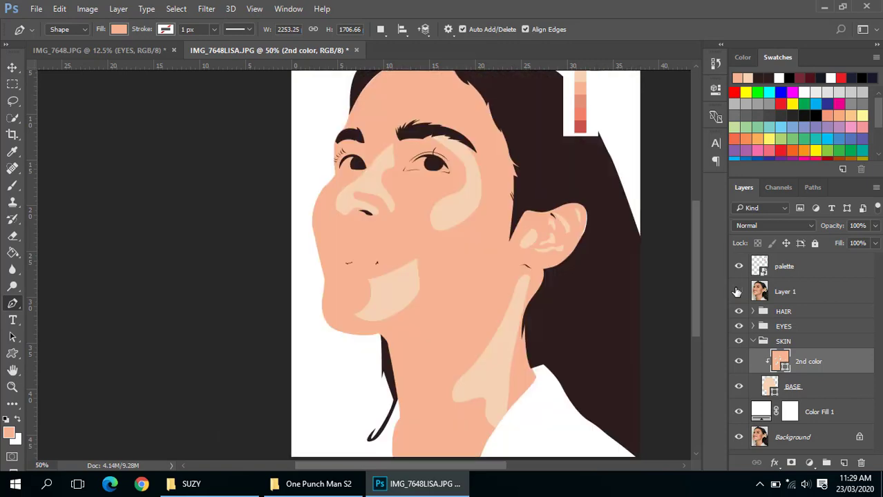
click(737, 292)
- Zoom in on the nose and open the path-combining options
ctrl+click(344, 202)
ctrl+click(354, 223)
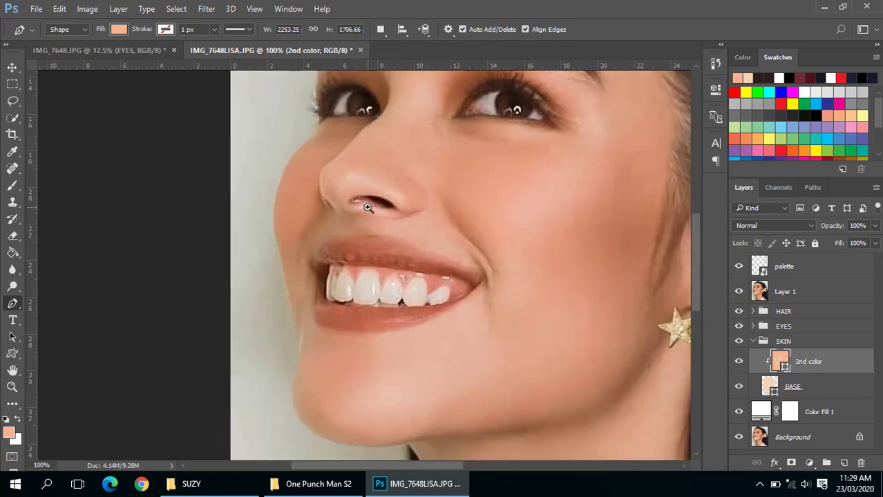
ctrl+click(368, 205)
ctrl+click(368, 205)
alt+click(366, 206)
alt+click(366, 206)
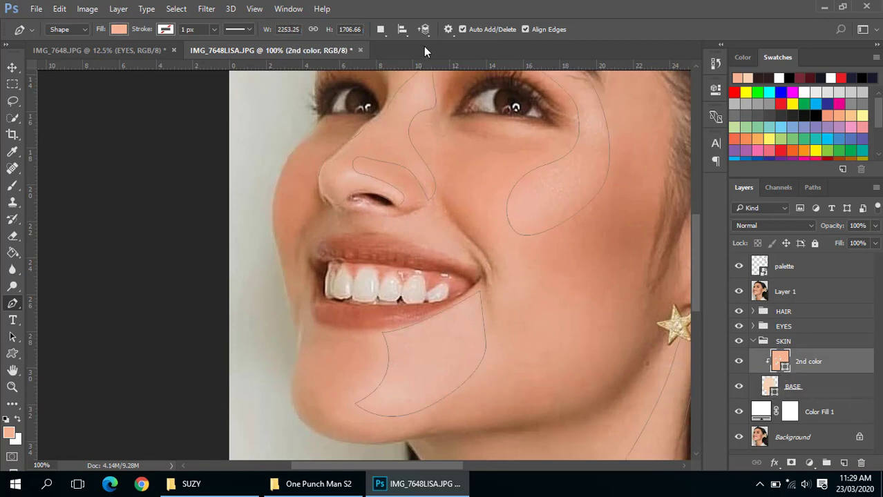
click(380, 31)
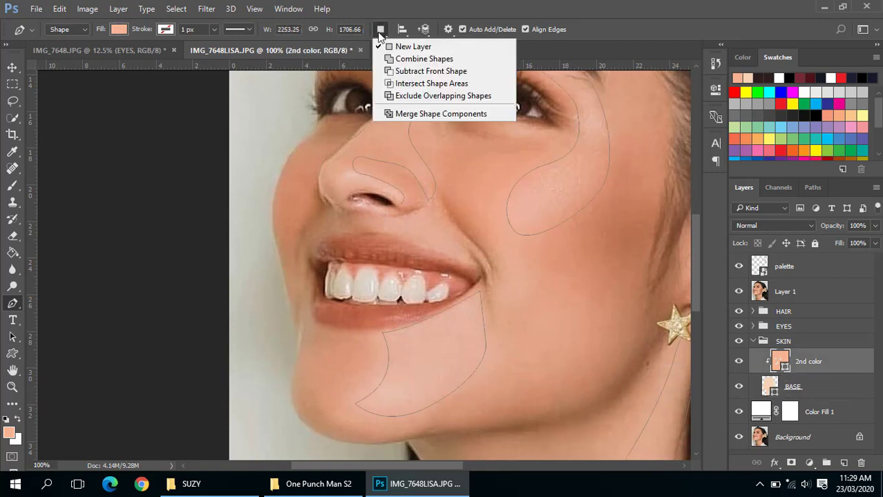
- Choose Combine Shapes and place a curved nostril highlight point
click(404, 57)
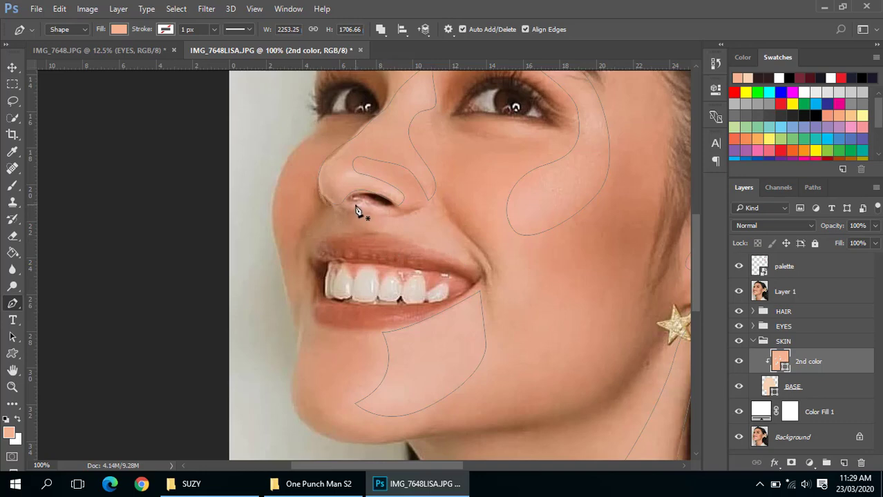
scroll(359, 201, up, 1)
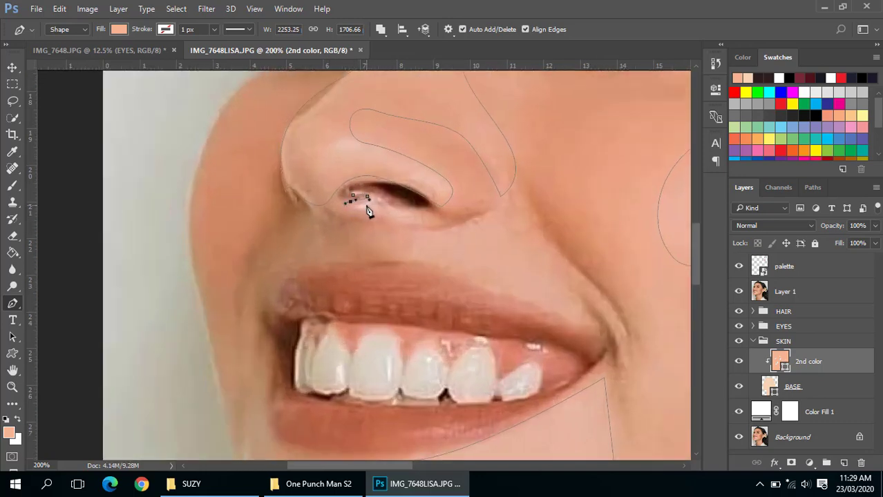
mouse_move(367, 204)
mouse_down()
mouse_move(405, 220)
mouse_move(382, 202)
mouse_move(349, 203)
mouse_move(346, 211)
mouse_up()
scroll(548, 296, down, 3)
scroll(528, 208, up, 1)
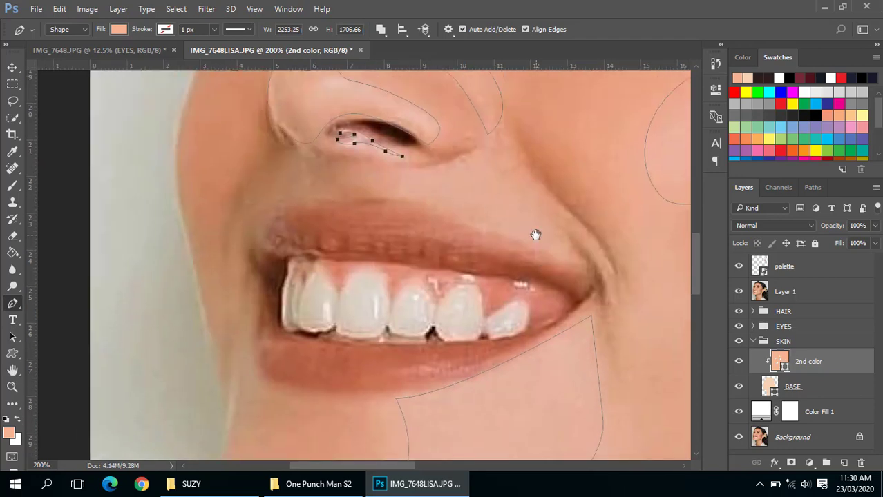
scroll(536, 235, down, 1)
scroll(482, 256, up, 1)
scroll(469, 248, up, 1)
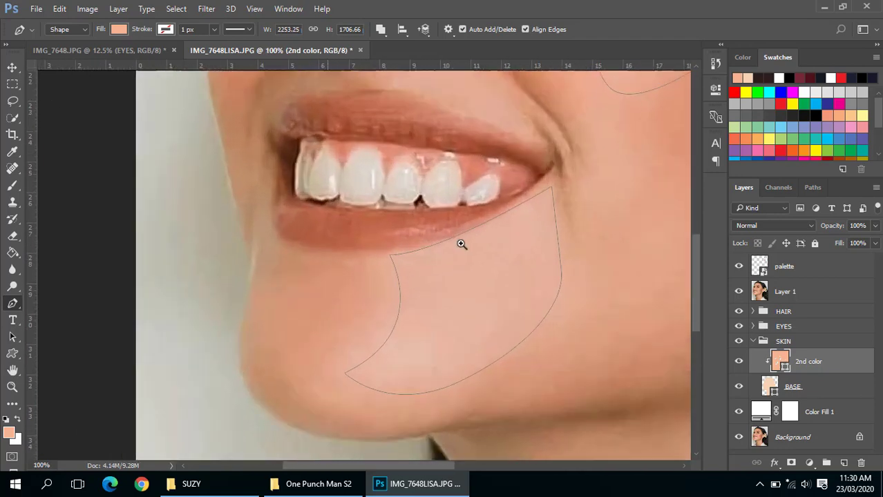
scroll(466, 238, up, 1)
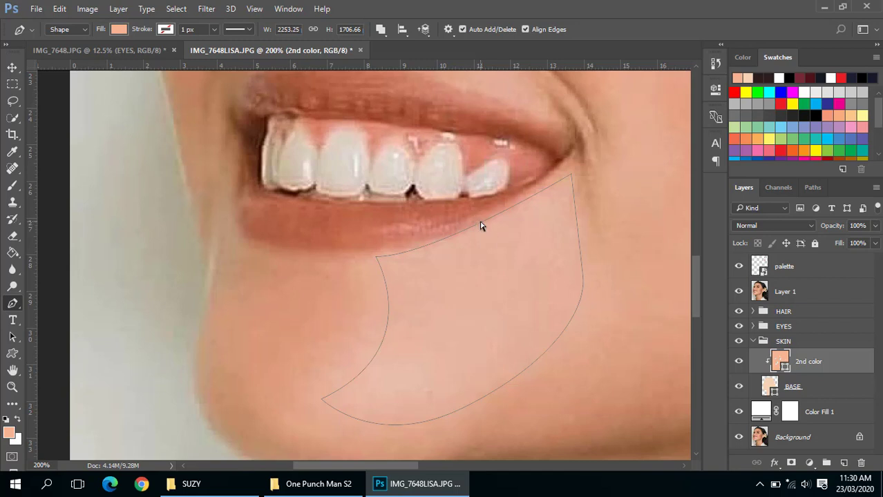
- Refine the chin highlight curve by moving its anchors and direction handles
ctrl+click(481, 226)
drag(435, 259, 482, 261)
drag(375, 258, 355, 263)
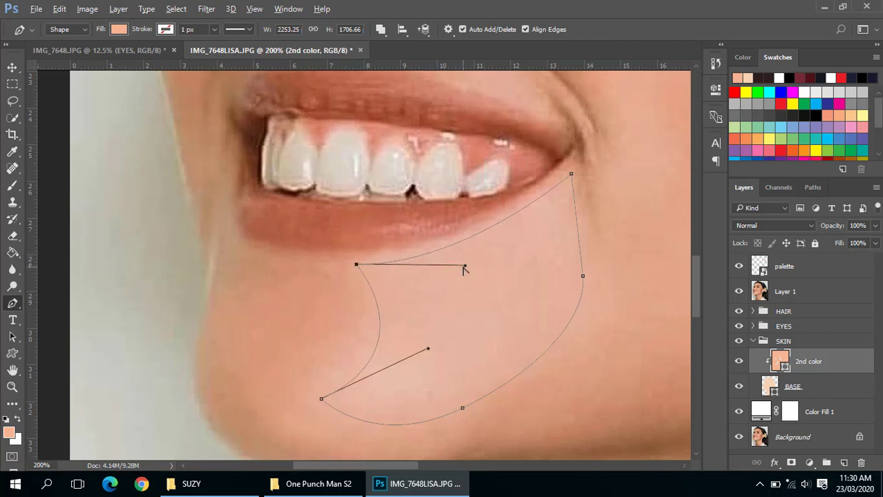
drag(463, 267, 494, 254)
drag(357, 269, 359, 257)
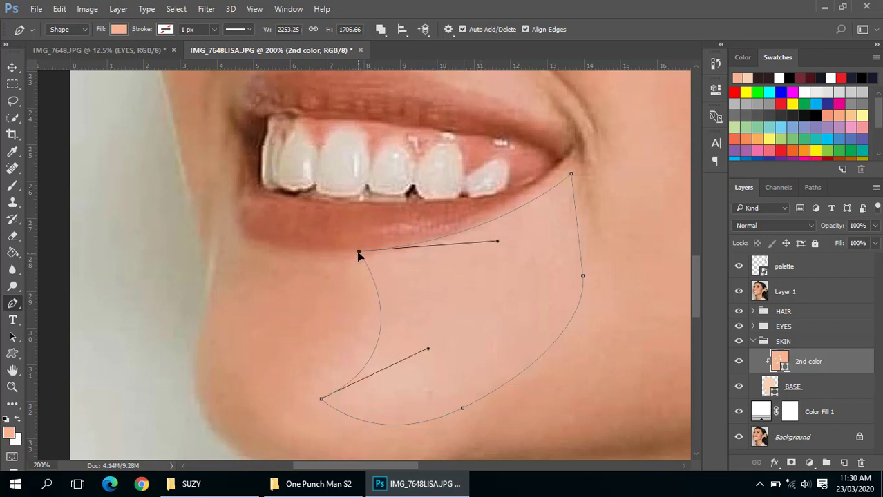
mouse_move(494, 243)
mouse_down()
mouse_move(481, 255)
mouse_move(527, 168)
mouse_up()
drag(358, 313, 326, 323)
mouse_move(434, 274)
mouse_down()
mouse_move(437, 267)
mouse_move(397, 300)
mouse_move(382, 327)
mouse_move(342, 332)
mouse_move(355, 192)
mouse_move(355, 208)
mouse_move(404, 292)
mouse_move(408, 364)
mouse_move(424, 305)
mouse_up()
scroll(437, 269, down, 2)
scroll(442, 277, down, 2)
scroll(421, 283, down, 2)
- Replace the old cheek highlight with a new closed brow-to-cheek highlight path
ctrl+click(424, 301)
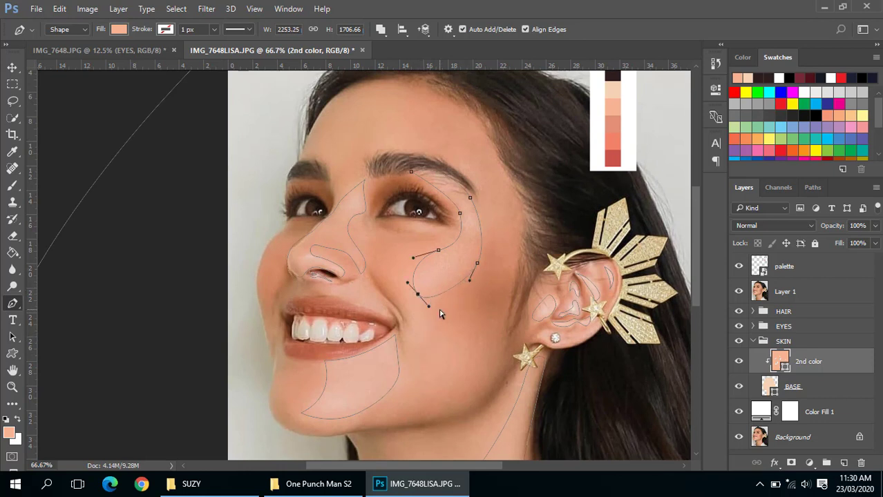
key(Delete)
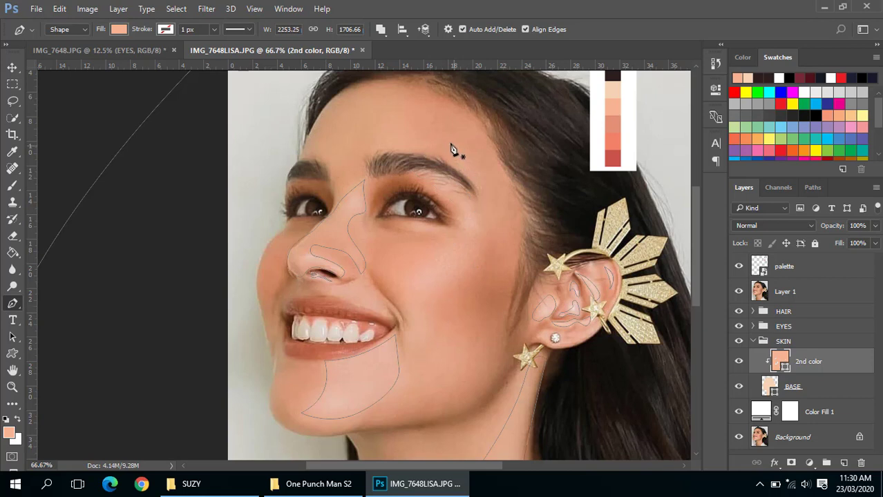
click(414, 175)
drag(463, 225, 461, 239)
mouse_move(401, 291)
mouse_down()
mouse_move(405, 331)
mouse_move(427, 335)
mouse_up()
drag(435, 291, 454, 277)
drag(481, 237, 482, 222)
mouse_move(416, 174)
mouse_down()
mouse_move(358, 204)
mouse_move(349, 187)
mouse_up()
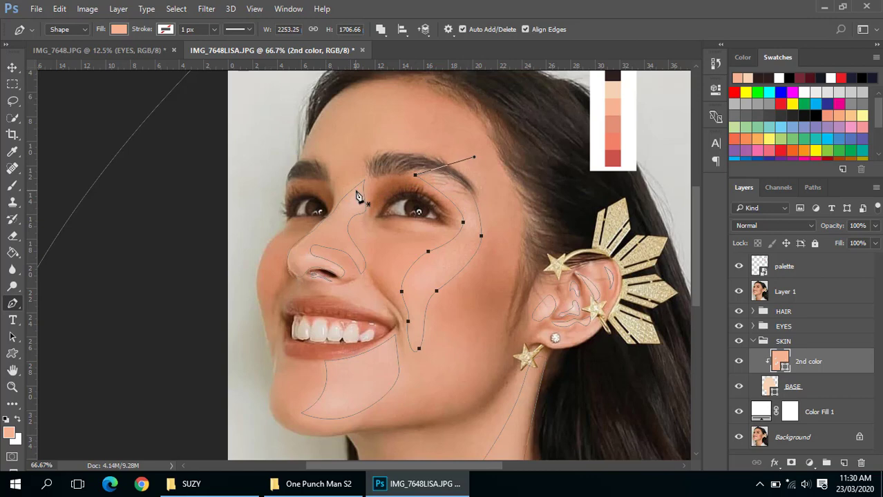
key(Escape)
- Pen a small curved highlight path along the eye's outer corner and eyelid
click(428, 251)
scroll(415, 233, up, 1)
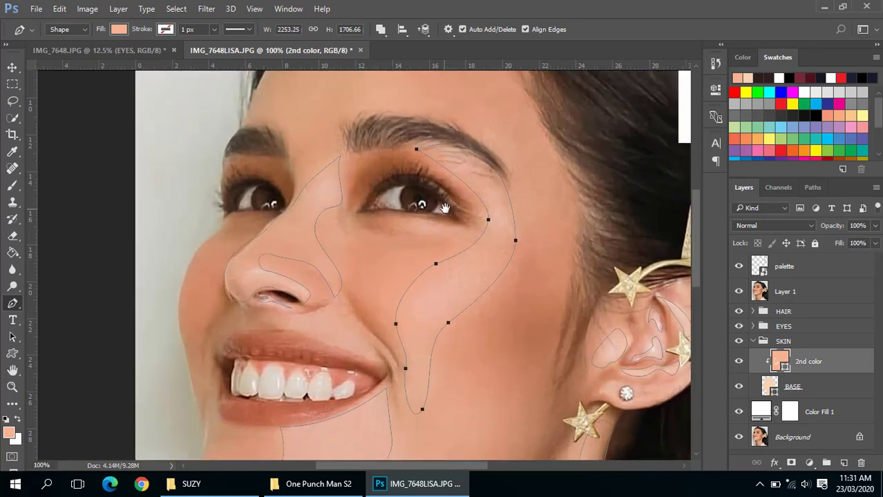
click(421, 182)
click(442, 198)
scroll(449, 193, up, 2)
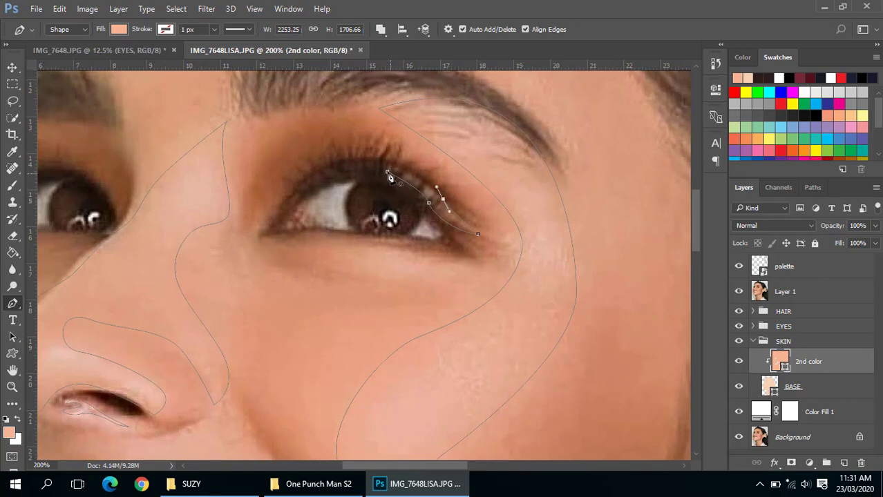
drag(407, 189, 397, 177)
scroll(372, 184, down, 2)
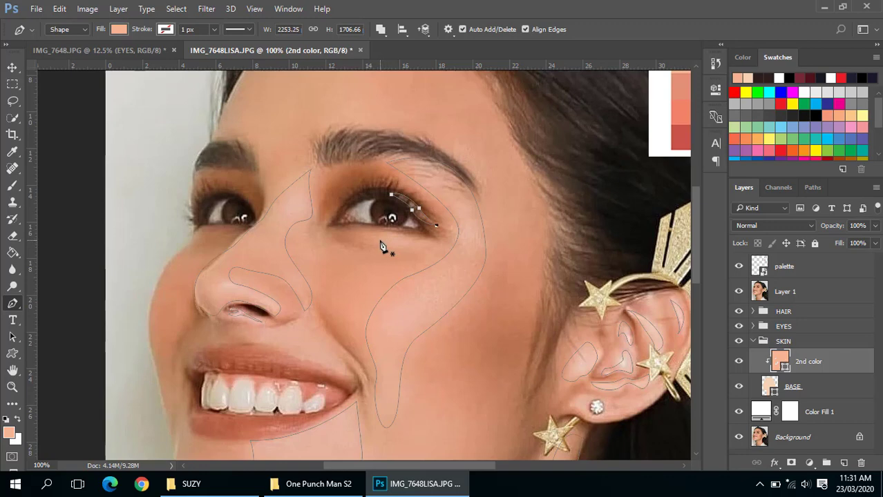
scroll(380, 245, down, 1)
scroll(380, 244, down, 1)
scroll(380, 242, up, 2)
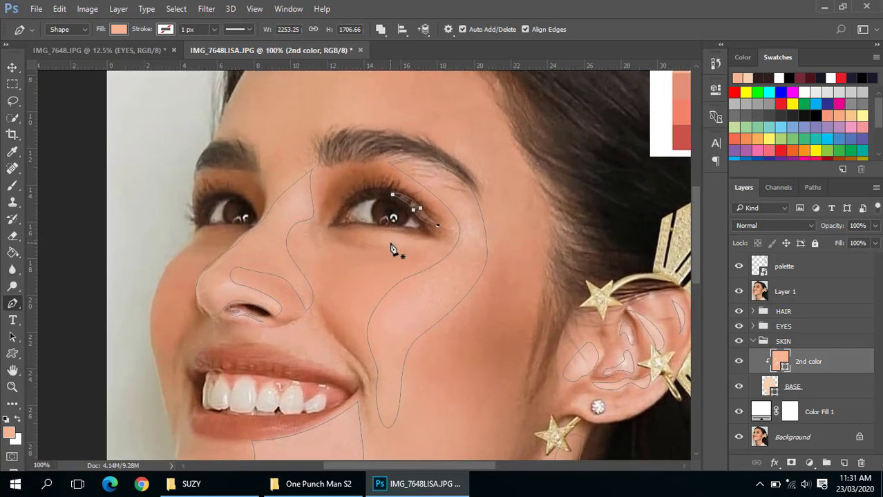
- Draw a small closed crescent highlight path just beneath the eye
click(378, 234)
click(397, 234)
scroll(398, 242, up, 1)
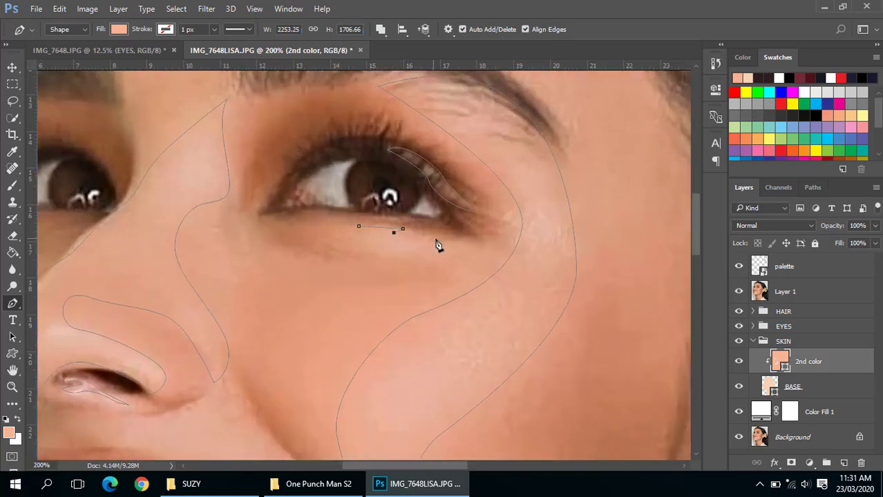
drag(457, 243, 469, 239)
drag(358, 228, 315, 183)
scroll(305, 236, down, 2)
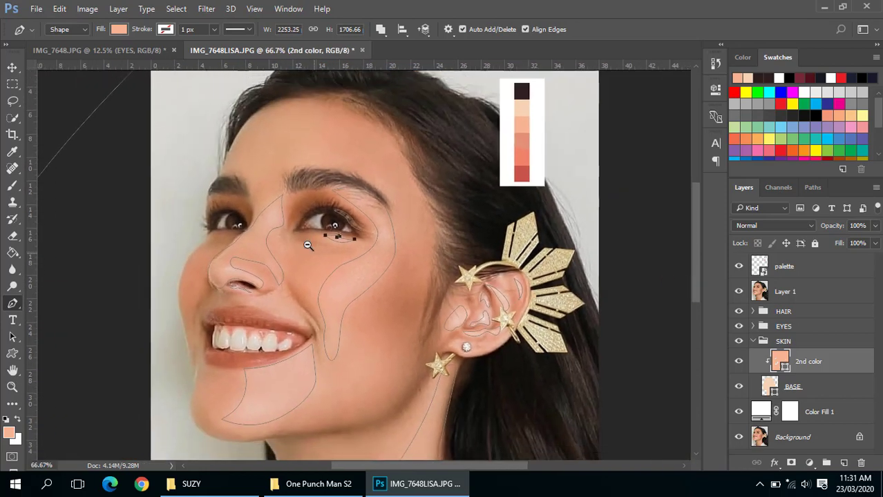
scroll(241, 247, down, 1)
scroll(268, 247, up, 1)
scroll(268, 247, up, 1)
scroll(268, 246, up, 1)
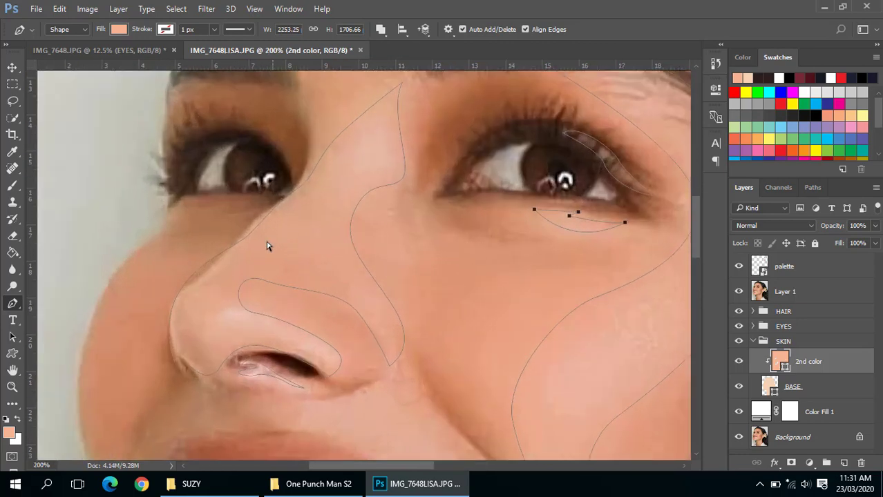
drag(248, 258, 344, 250)
scroll(366, 249, down, 1)
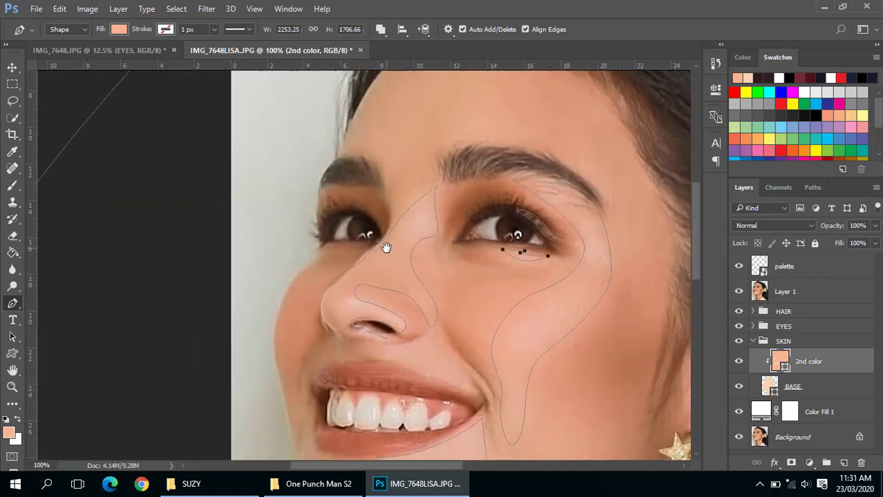
- Reshape the nose highlight outline around the nostril and nose tip
scroll(370, 251, up, 1)
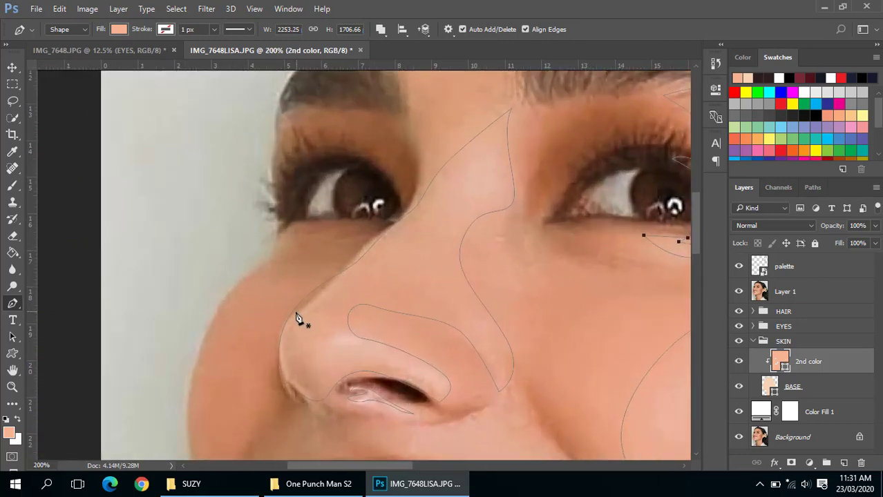
ctrl+click(286, 388)
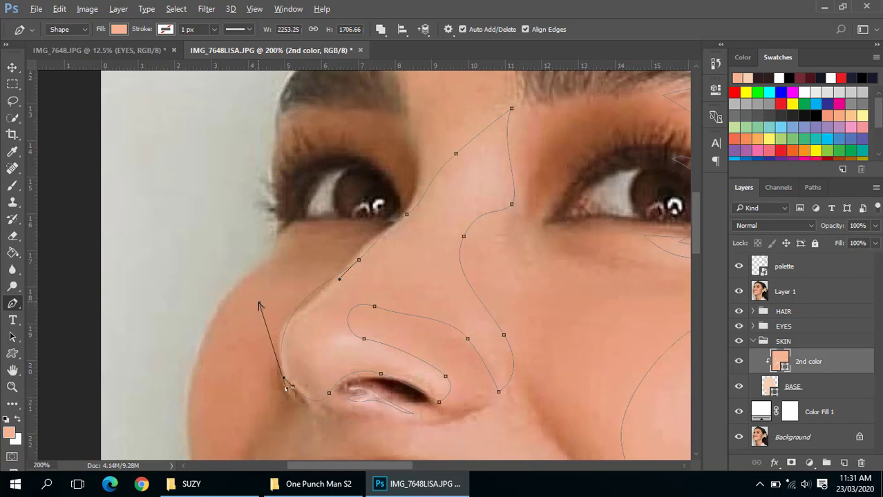
drag(260, 305, 250, 303)
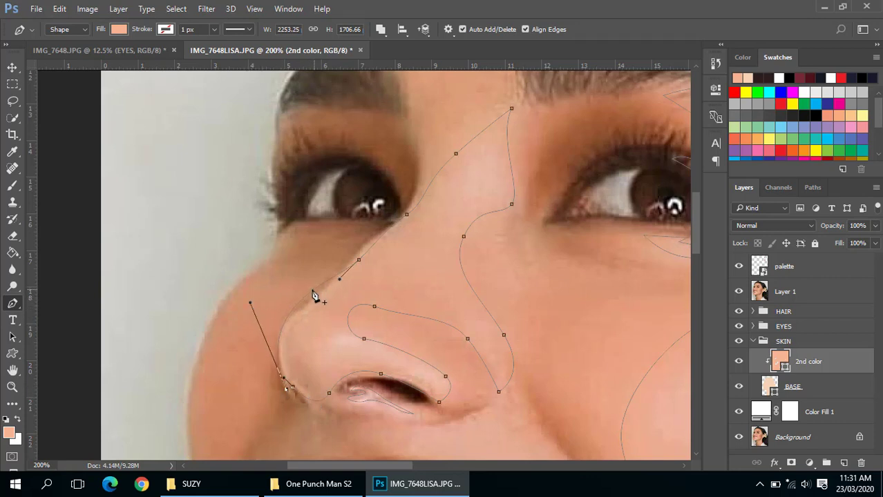
drag(314, 297, 310, 300)
drag(311, 299, 312, 304)
drag(359, 262, 364, 249)
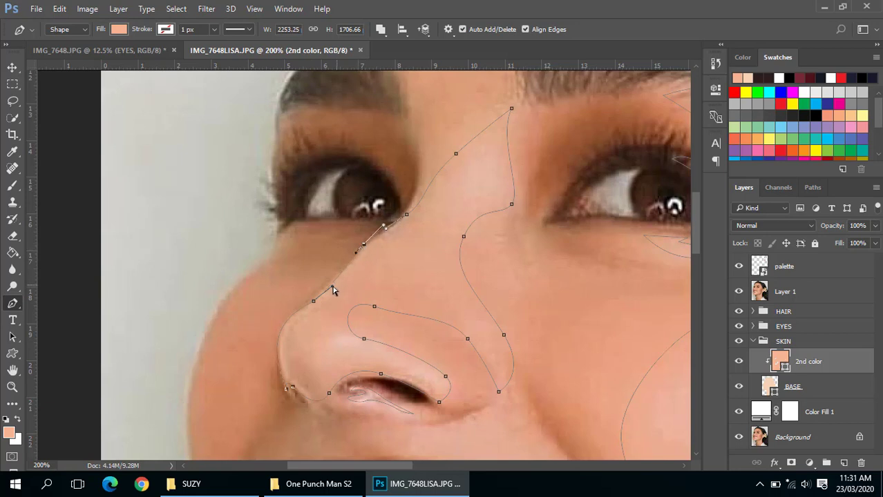
drag(339, 291, 347, 281)
drag(388, 233, 380, 232)
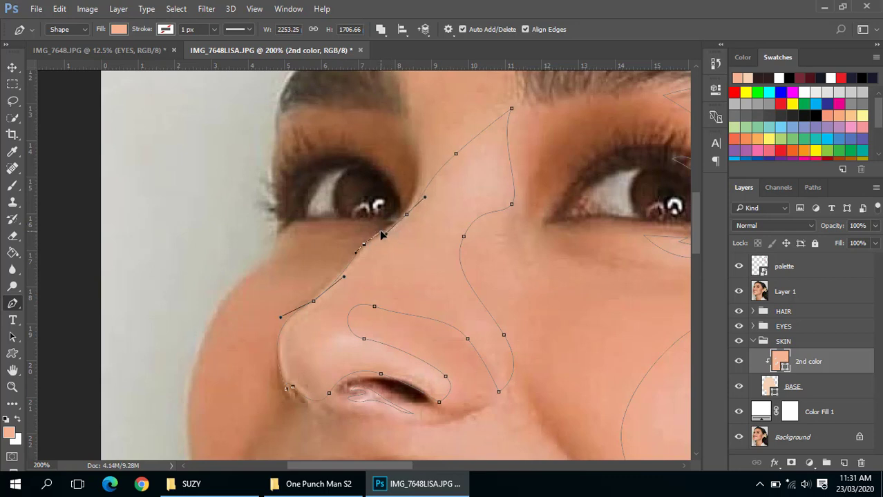
- Lower and bend the nose-bridge curve, adding an extra anchor beside the inner eye
ctrl+click(407, 217)
drag(480, 192, 444, 248)
drag(473, 168, 470, 181)
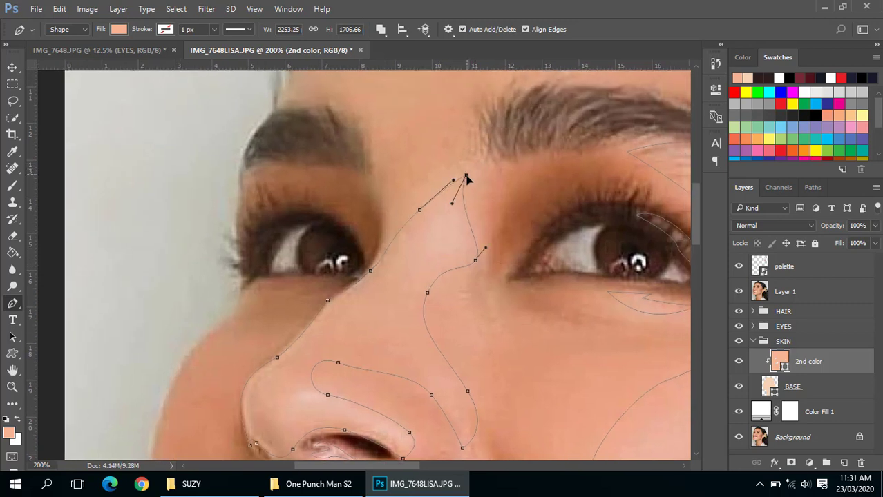
drag(479, 259, 482, 256)
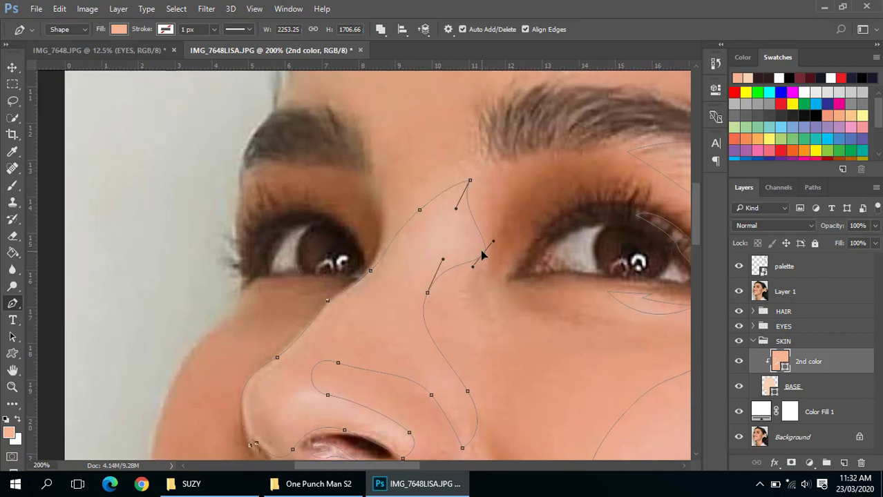
click(406, 228)
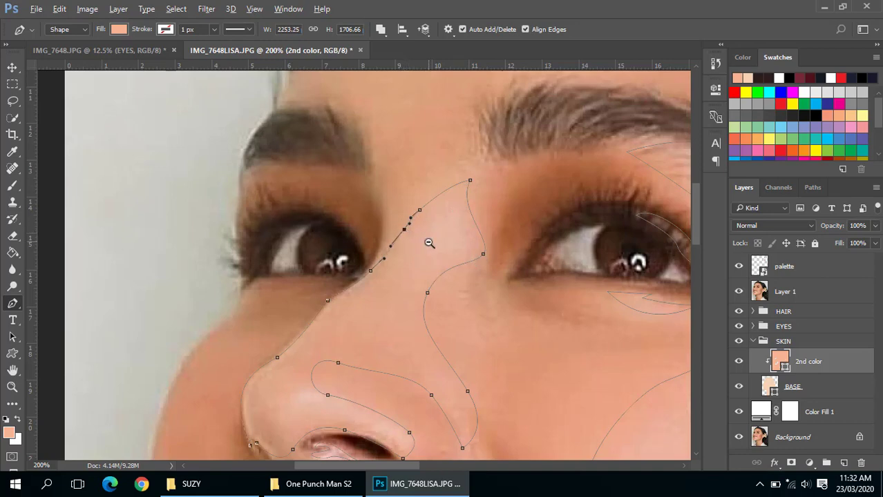
scroll(428, 242, down, 1)
scroll(419, 276, down, 1)
drag(420, 335, 416, 194)
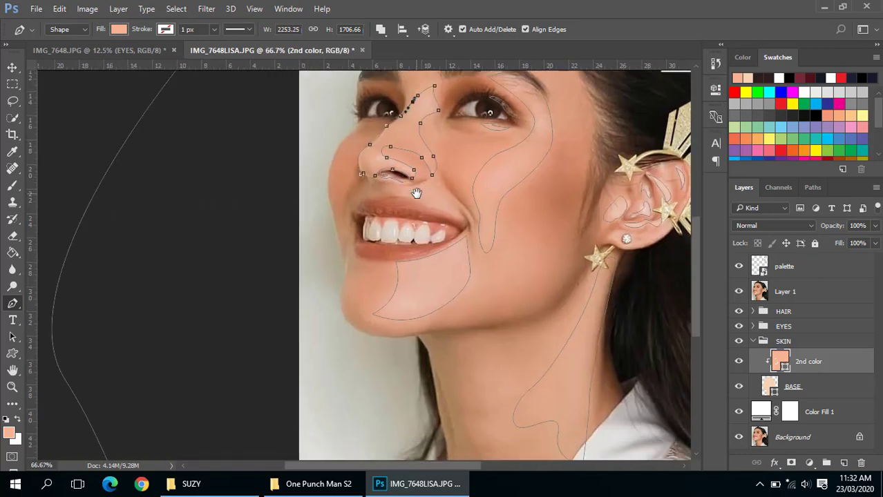
scroll(401, 238, down, 1)
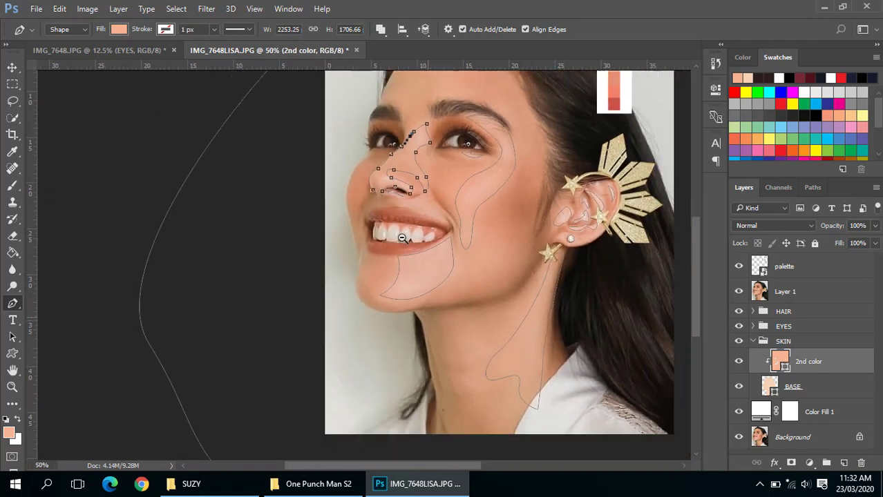
scroll(400, 235, up, 1)
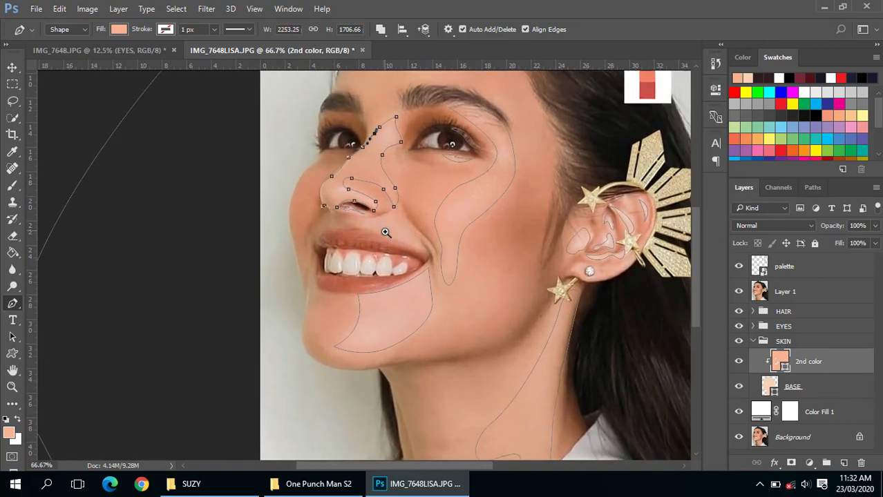
scroll(388, 230, up, 1)
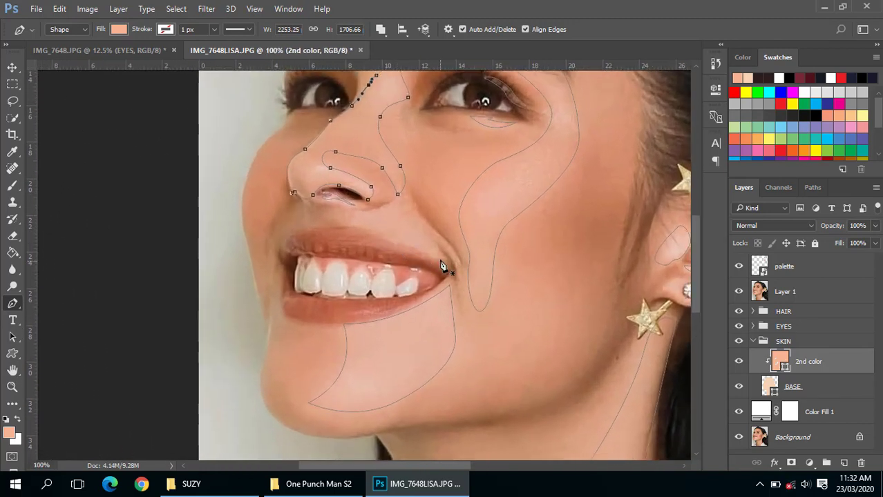
- Trace a partial smile-line highlight path at the mouth corner, with handles removed from corner points
click(385, 239)
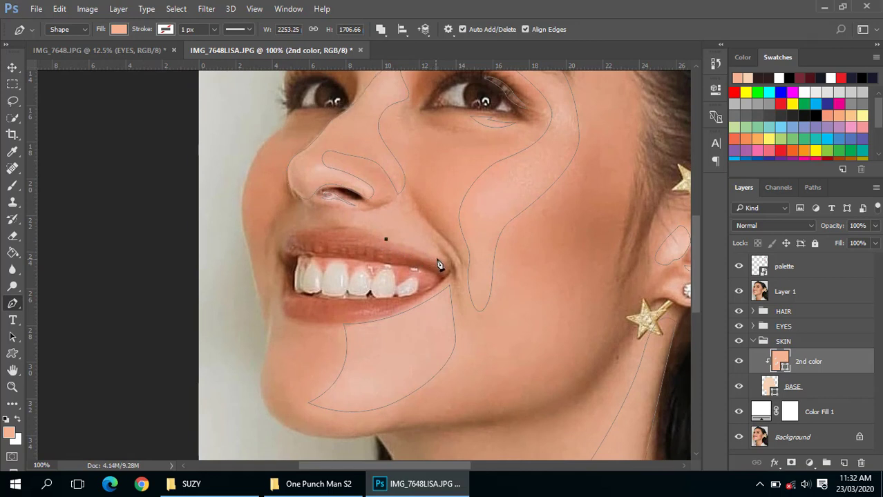
drag(439, 258, 452, 270)
alt+click(439, 258)
mouse_move(418, 230)
mouse_down()
mouse_move(409, 223)
mouse_move(377, 238)
mouse_up()
alt+click(391, 266)
alt+click(392, 266)
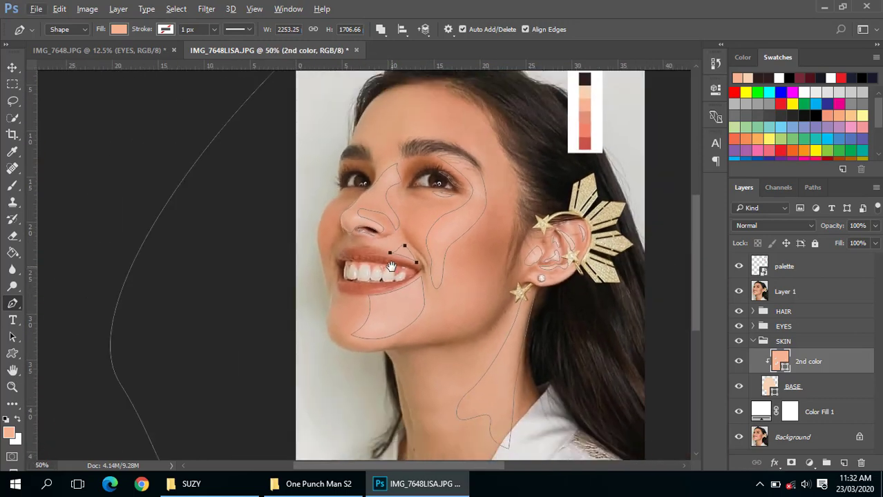
click(391, 265)
click(399, 254)
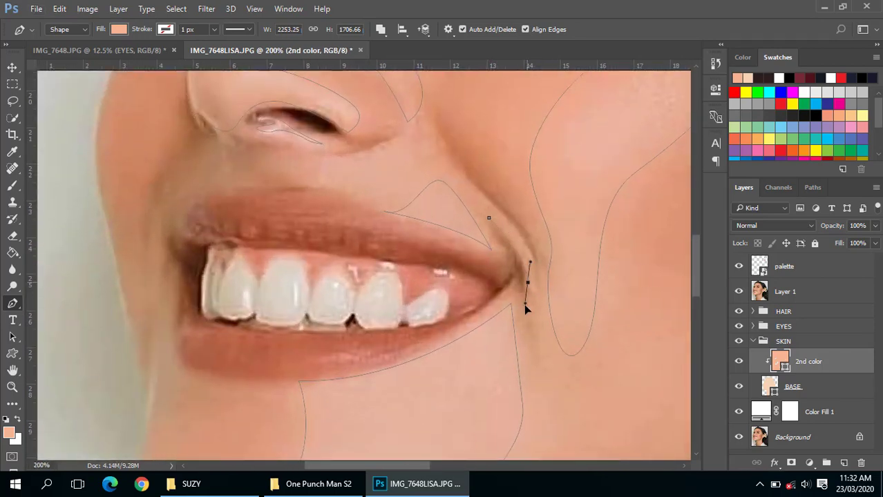
drag(525, 305, 526, 310)
alt+click(527, 282)
- Hide the reference photo layer and set the mouth-corner shape to Combine Shapes
scroll(487, 221, down, 1)
click(738, 292)
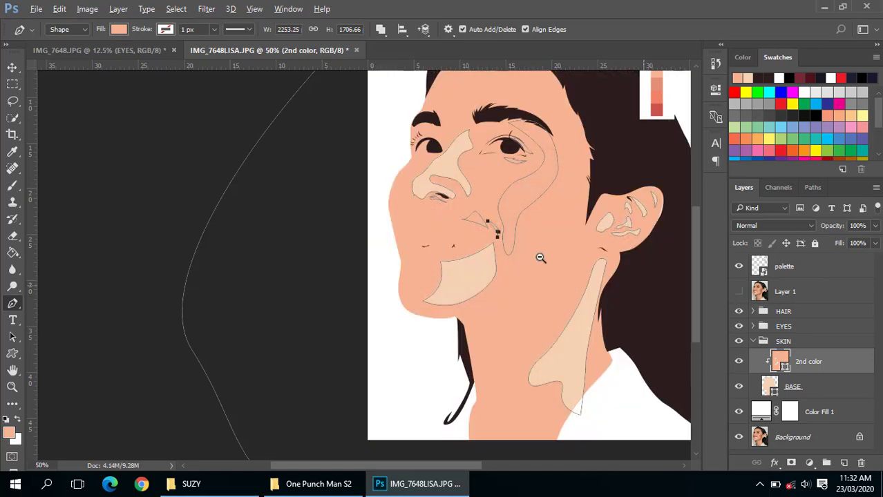
scroll(541, 255, down, 3)
scroll(335, 256, up, 1)
scroll(335, 256, up, 1)
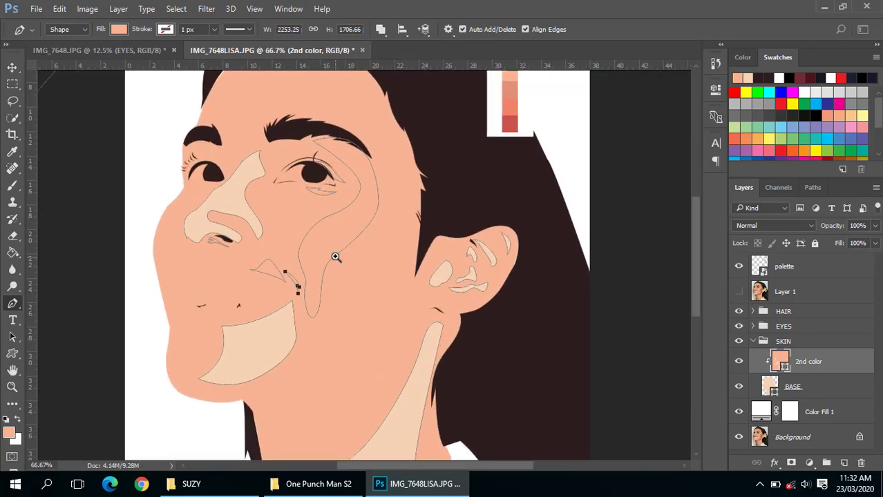
scroll(335, 256, up, 1)
click(380, 29)
click(439, 145)
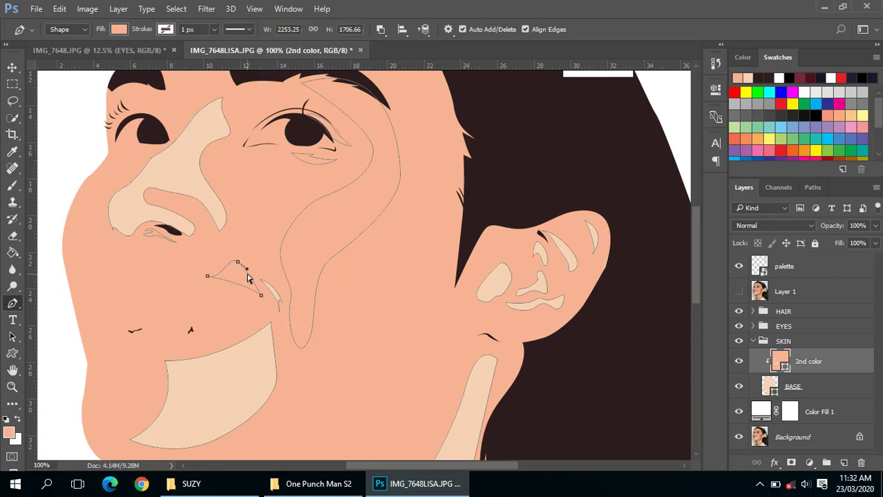
scroll(324, 222, left, 5)
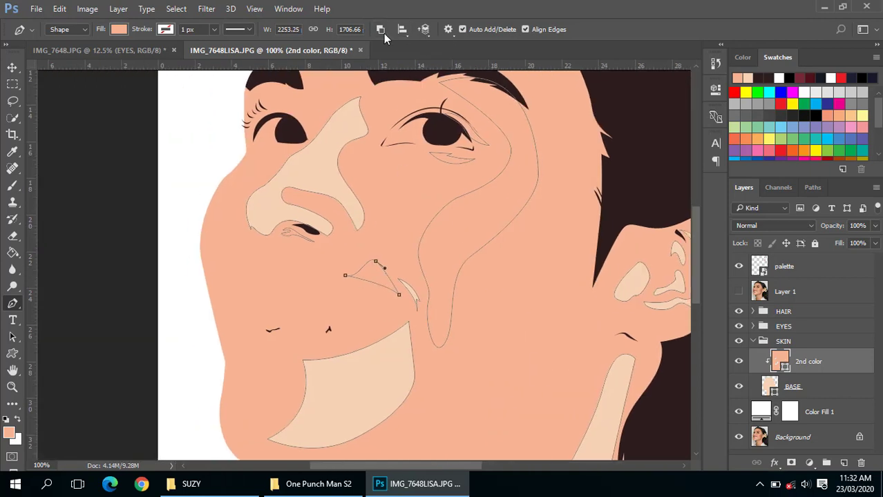
click(381, 30)
click(418, 57)
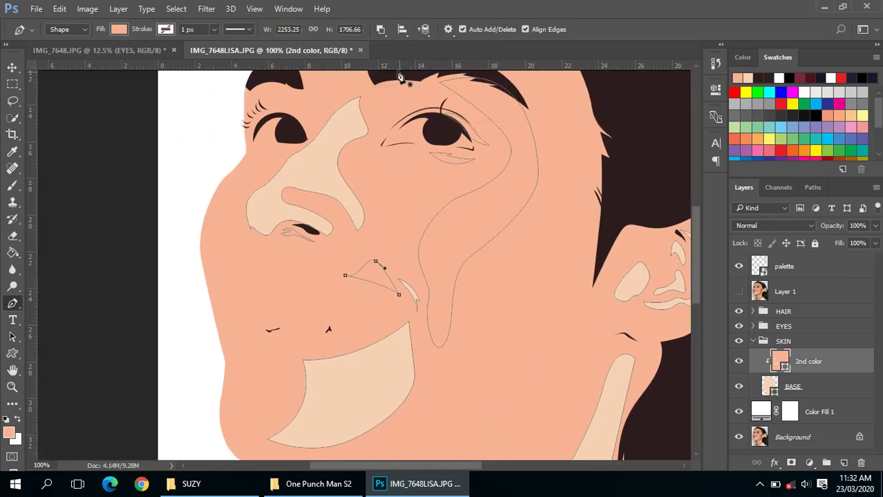
- Set the nostril shape to Subtract Front Shape and the cheek shape to Combine Shapes, then commit
ctrl+click(297, 235)
click(380, 29)
click(407, 67)
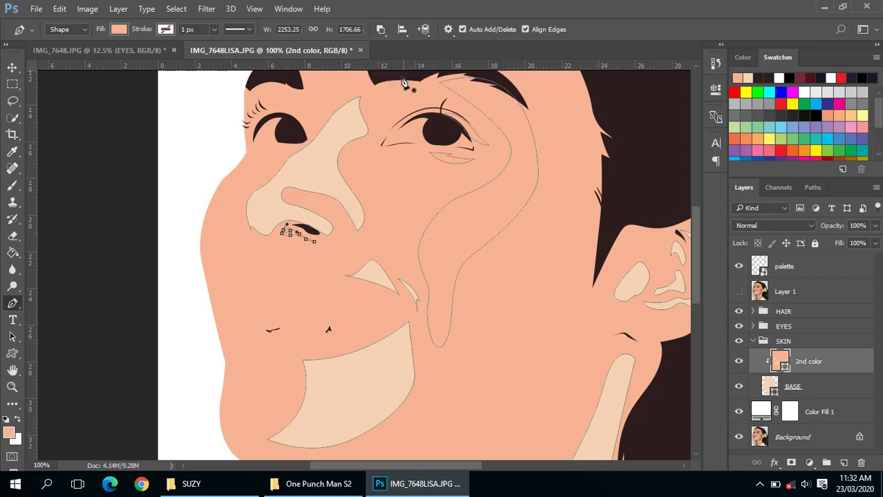
ctrl+click(435, 221)
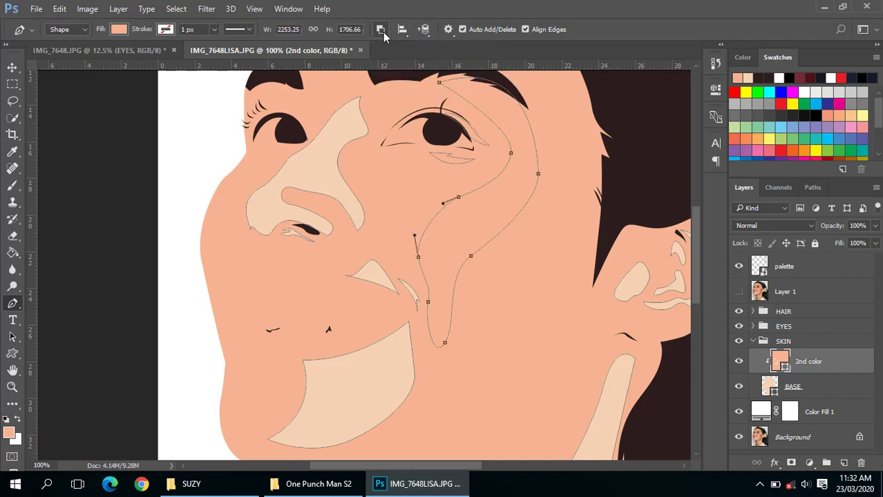
click(380, 29)
click(408, 58)
key(Return)
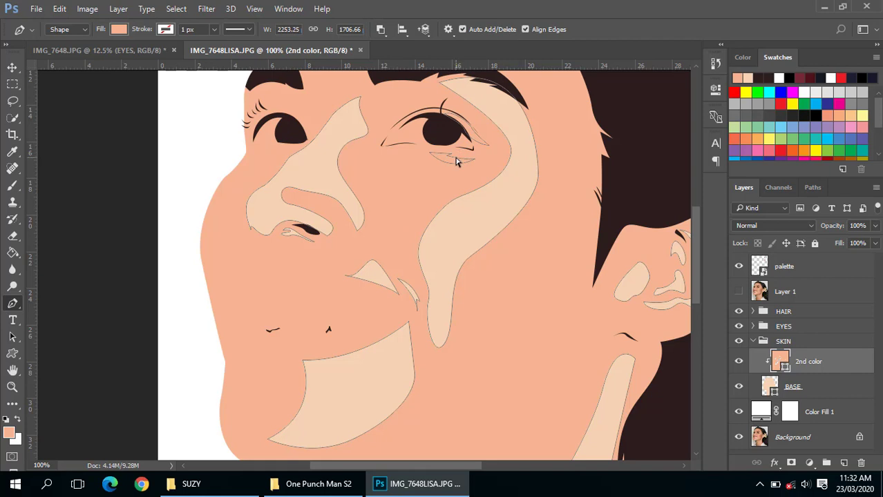
- Add the under-eye crescent to the highlight and subtract the eye-corner shape
click(381, 29)
click(414, 57)
ctrl+click(483, 138)
click(380, 29)
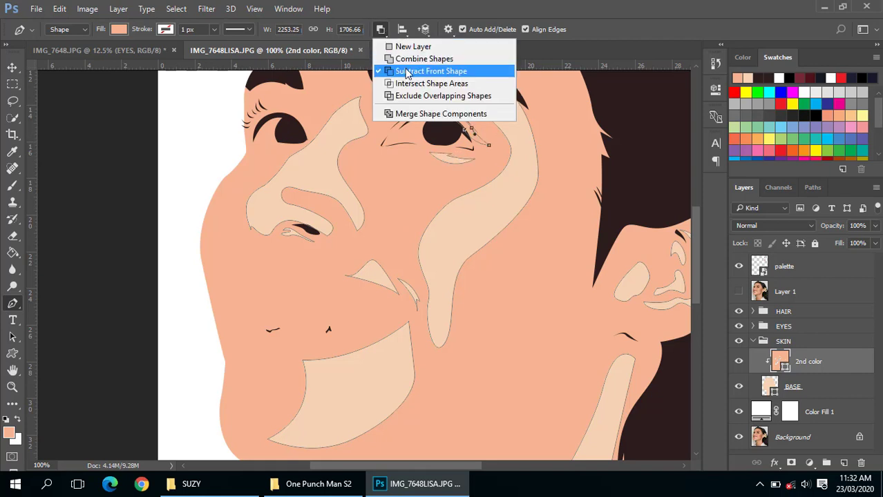
click(414, 70)
alt+click(484, 167)
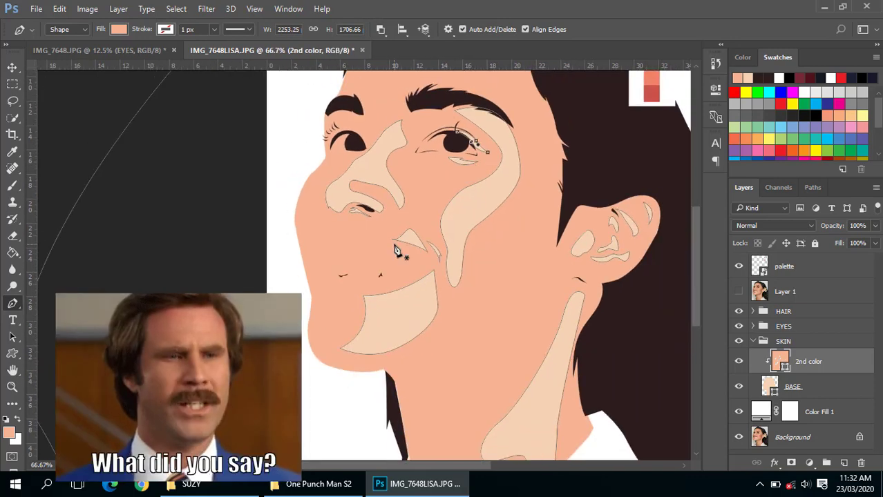
key(ctrl+minus)
key(ctrl+minus)
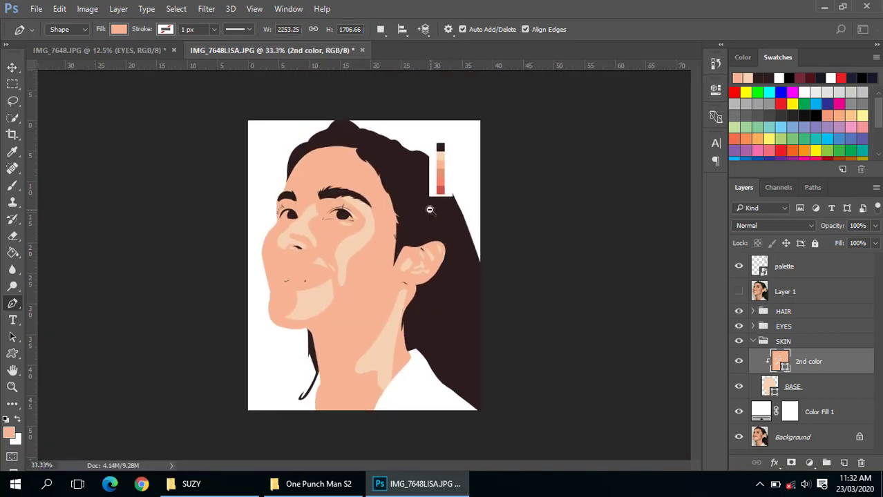
key(ctrl+plus)
drag(388, 279, 432, 280)
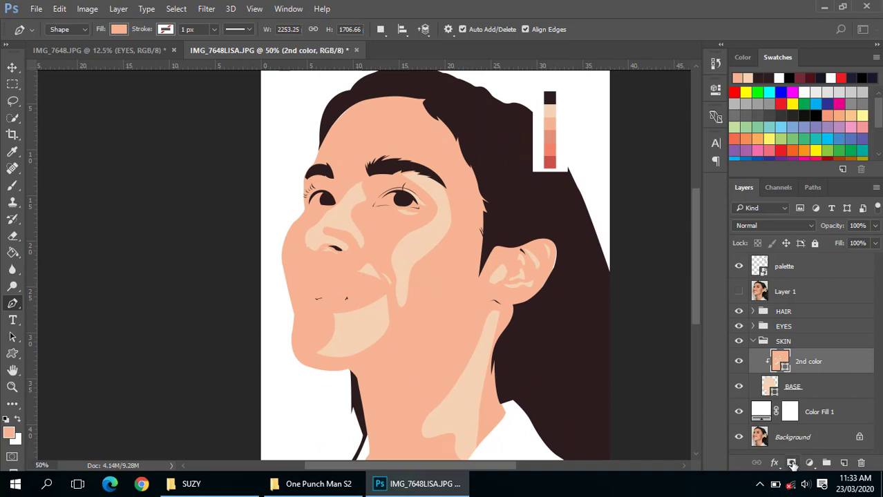
- Add a layer mask to the 2nd color layer and set the Eraser to 30% opacity
click(792, 463)
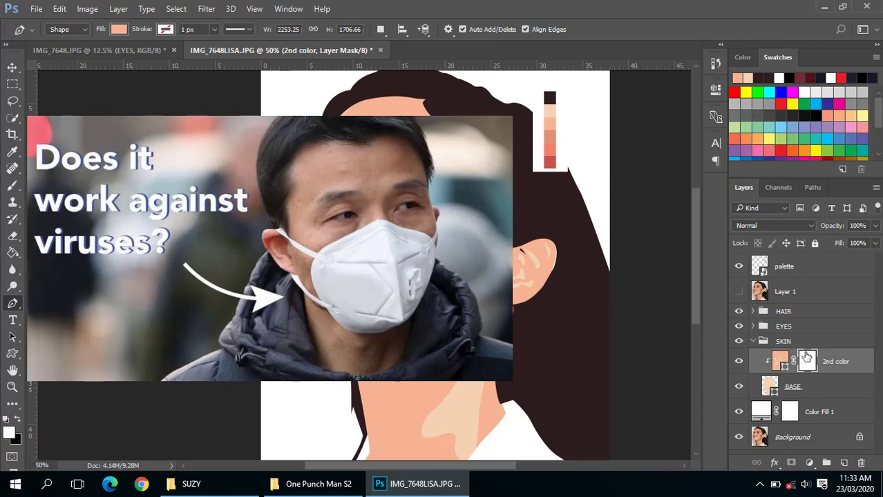
click(781, 362)
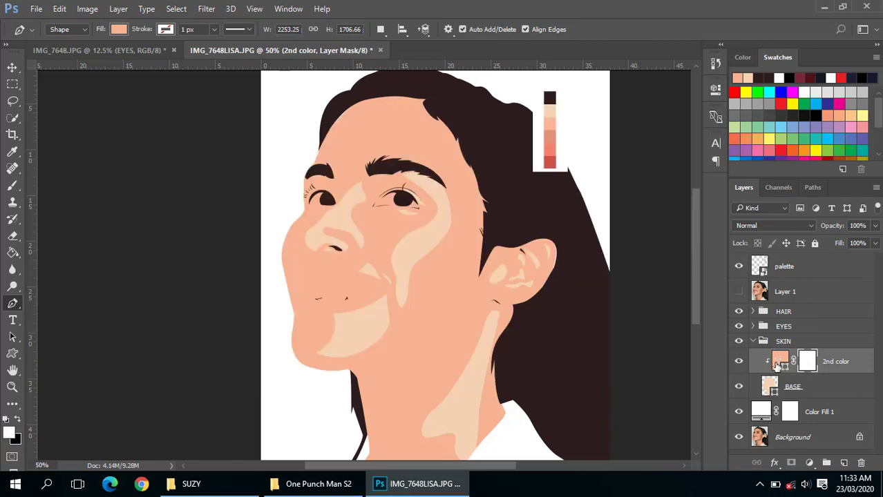
click(807, 361)
key(e)
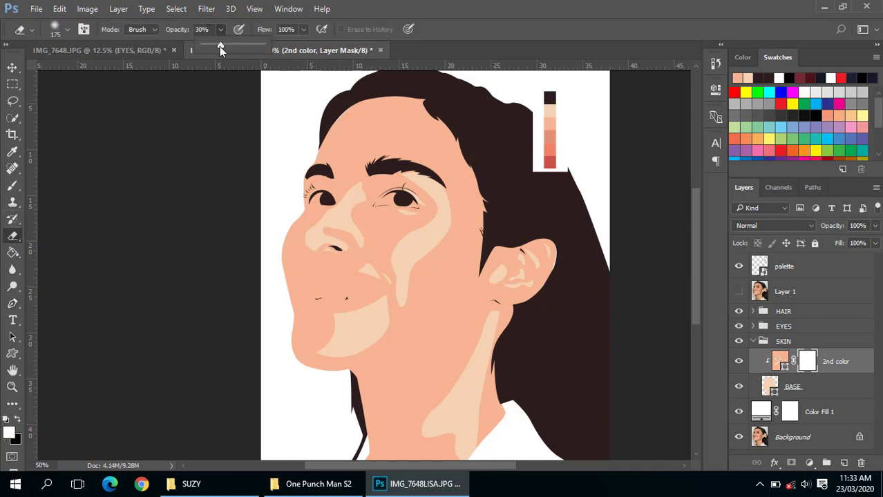
click(338, 171)
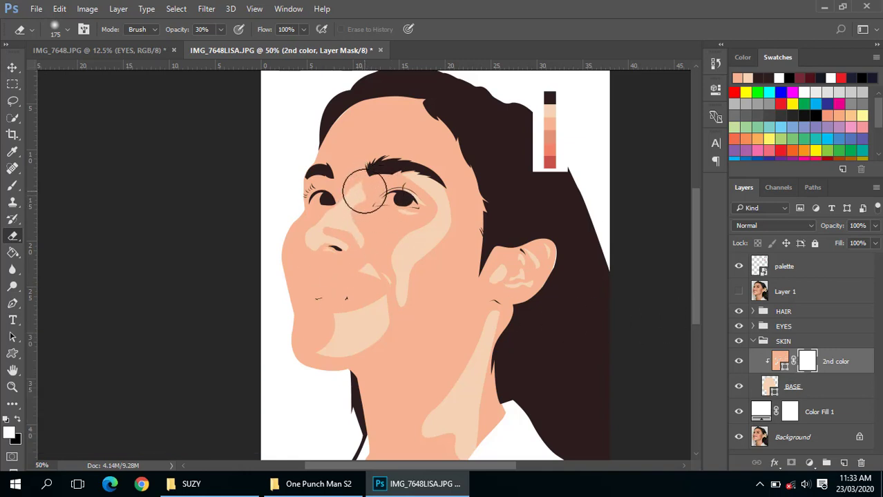
- Soften the highlight along the nose bridge and between the eyes on the mask
drag(361, 188, 328, 246)
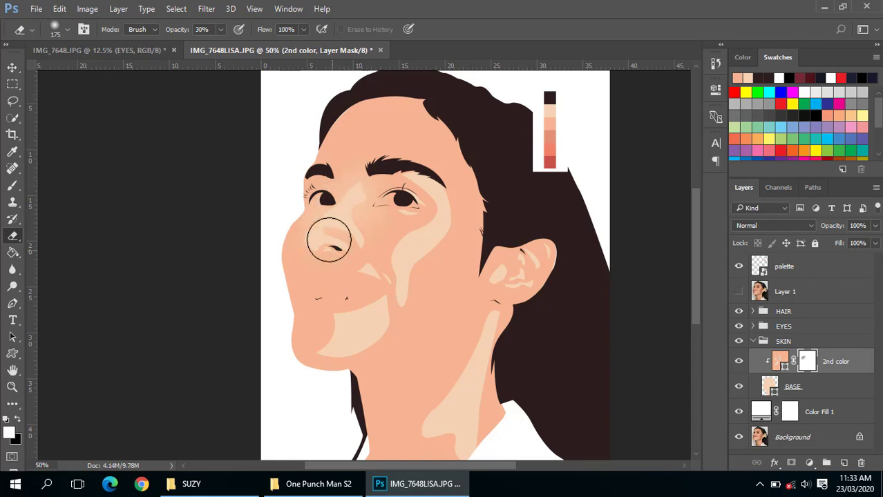
mouse_move(327, 246)
mouse_down()
mouse_move(375, 181)
mouse_move(322, 245)
mouse_move(358, 260)
mouse_move(393, 297)
mouse_move(382, 295)
mouse_move(388, 311)
mouse_move(375, 349)
mouse_move(437, 190)
mouse_move(404, 233)
mouse_up()
scroll(360, 351, up, 1)
scroll(414, 223, down, 1)
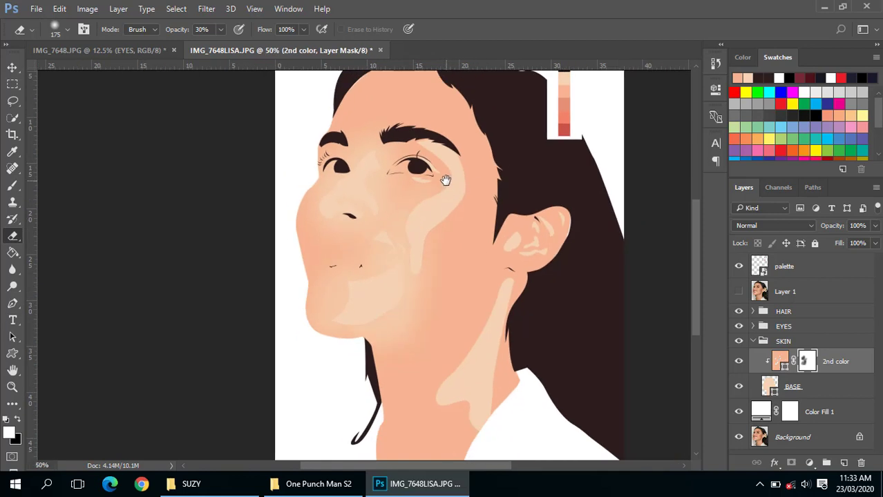
scroll(458, 195, up, 1)
scroll(458, 195, up, 2)
- With a smaller eraser, fade the neck highlights below the ear into the skin
key(bracketleft)
key(bracketleft)
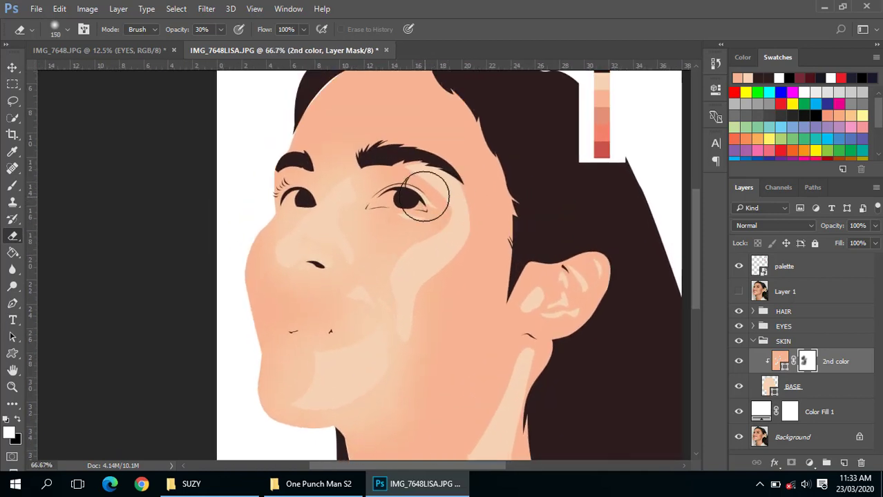
key(bracketleft)
key(bracketleft)
key(bracketleft)
key(bracketleft)
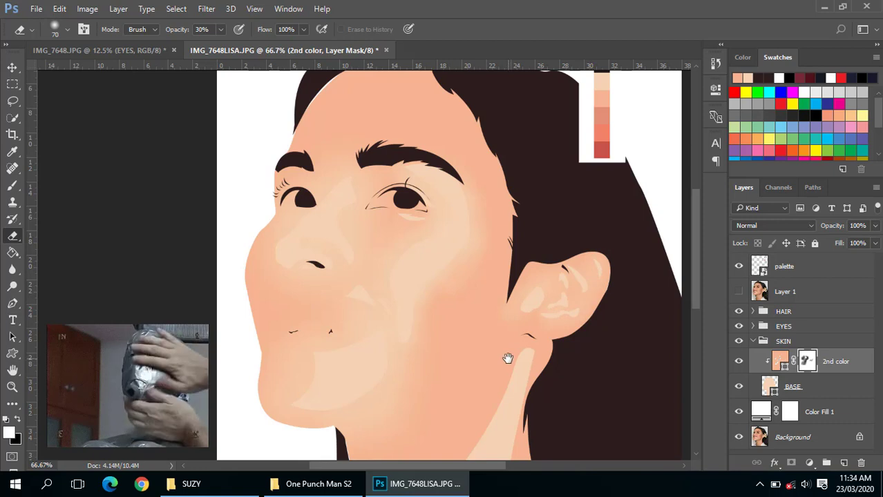
drag(515, 344, 533, 221)
drag(457, 358, 548, 228)
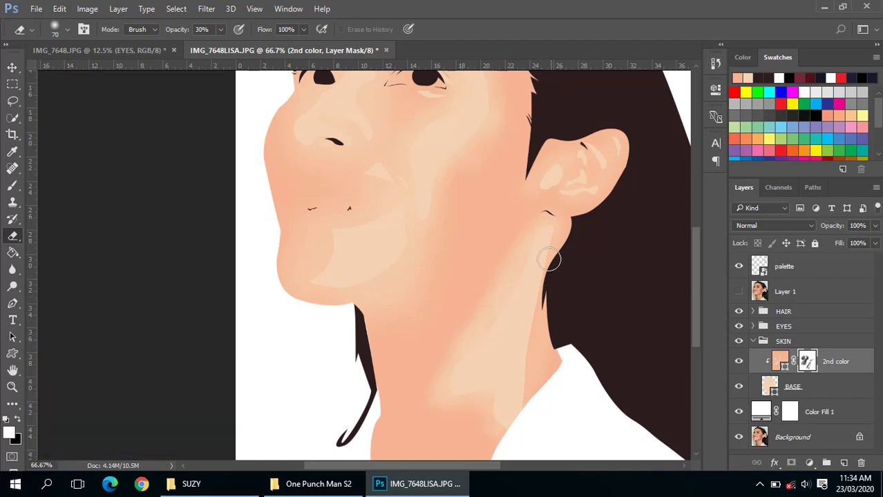
drag(549, 259, 467, 362)
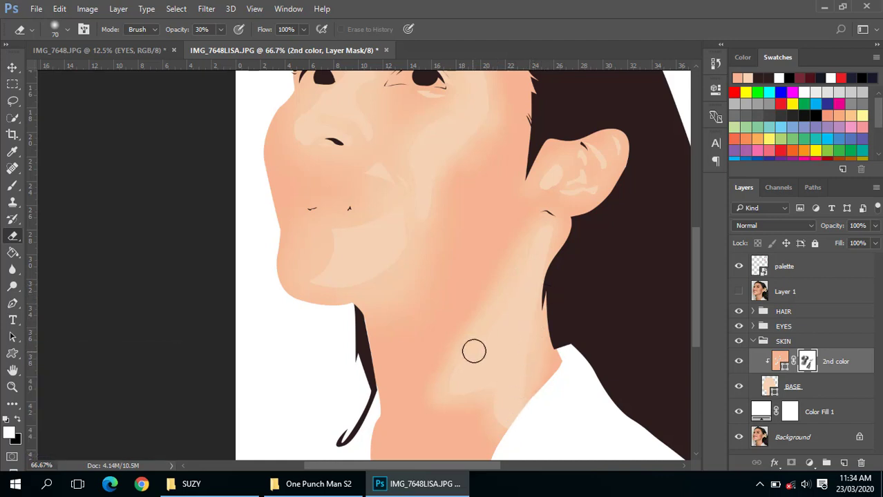
scroll(515, 314, up, 2)
scroll(448, 285, down, 1)
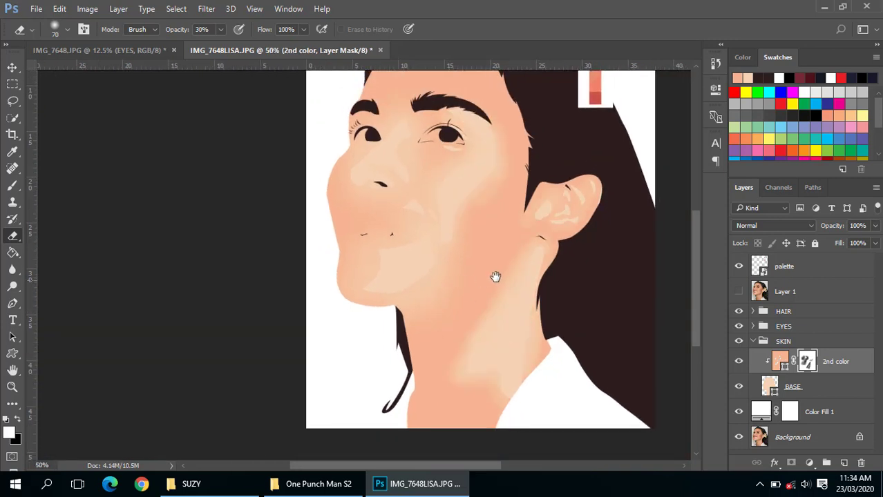
mouse_move(487, 271)
mouse_down()
mouse_move(348, 270)
mouse_move(400, 259)
mouse_up()
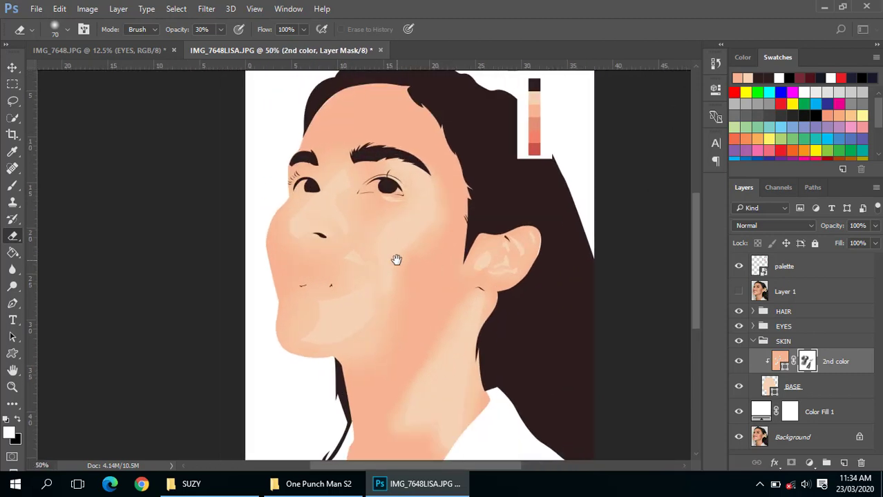